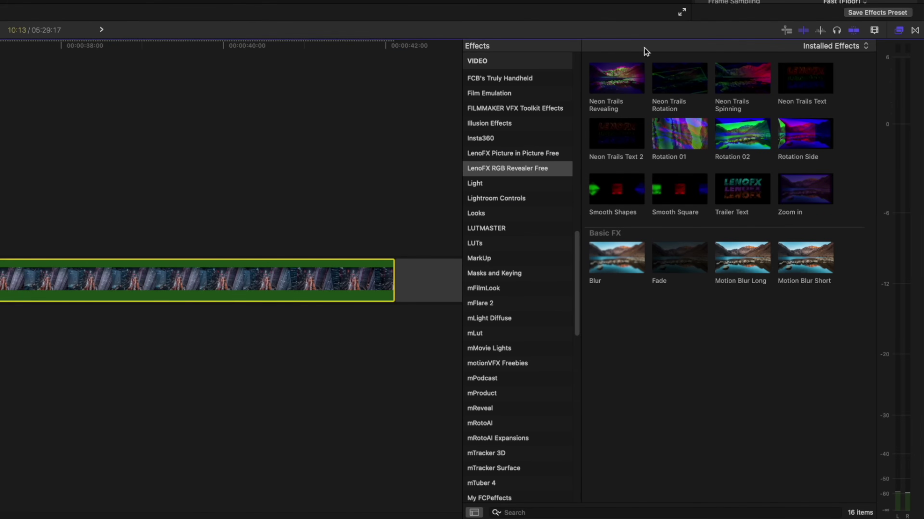
# - Apply Neon Trails Revealing with Animation Speed Fast 1:00, Hue 43° and RGB colour order
pyautogui.doubleClick(627, 75)
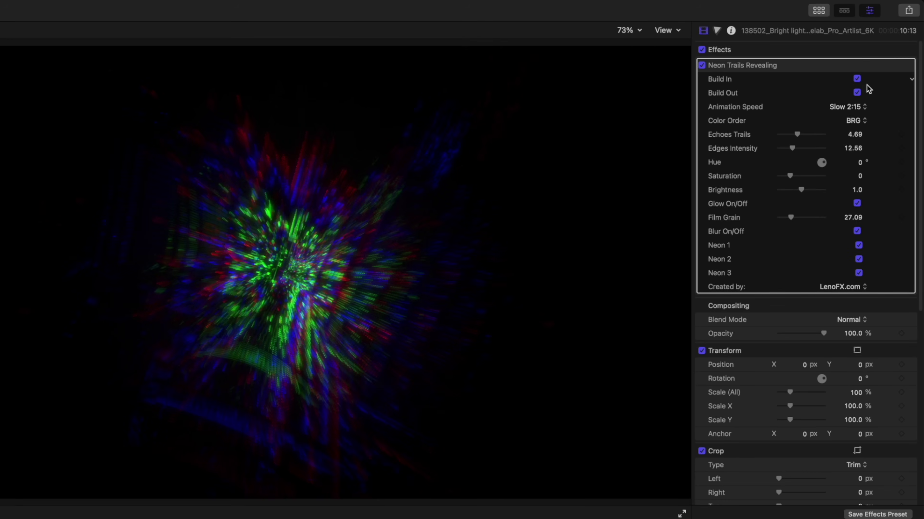
pyautogui.click(855, 106)
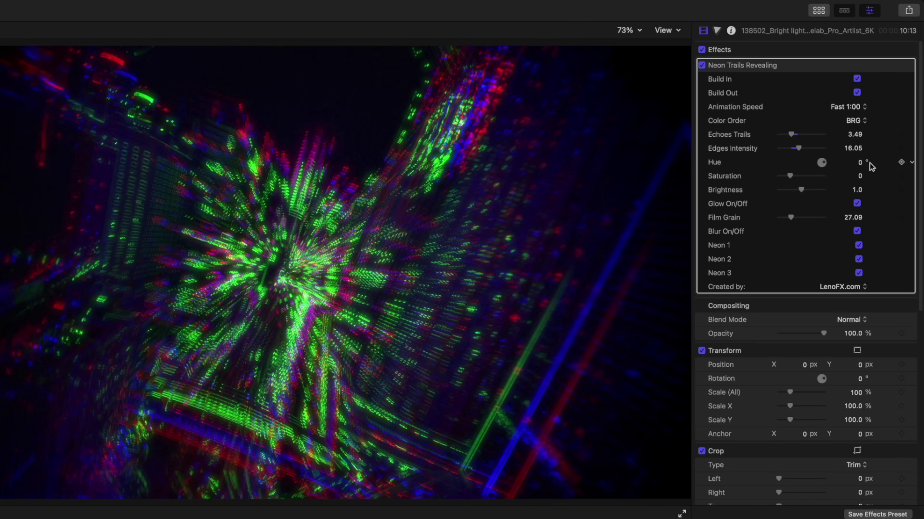
pyautogui.click(859, 162)
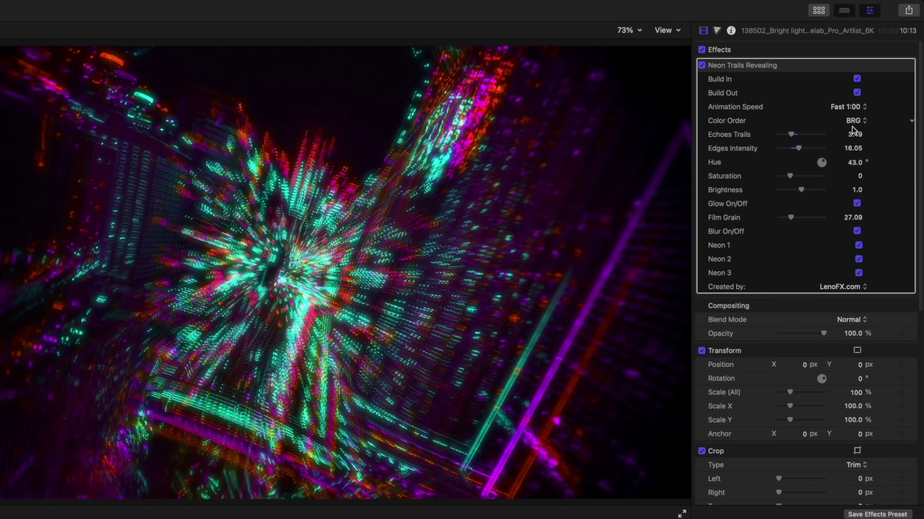
pyautogui.click(842, 148)
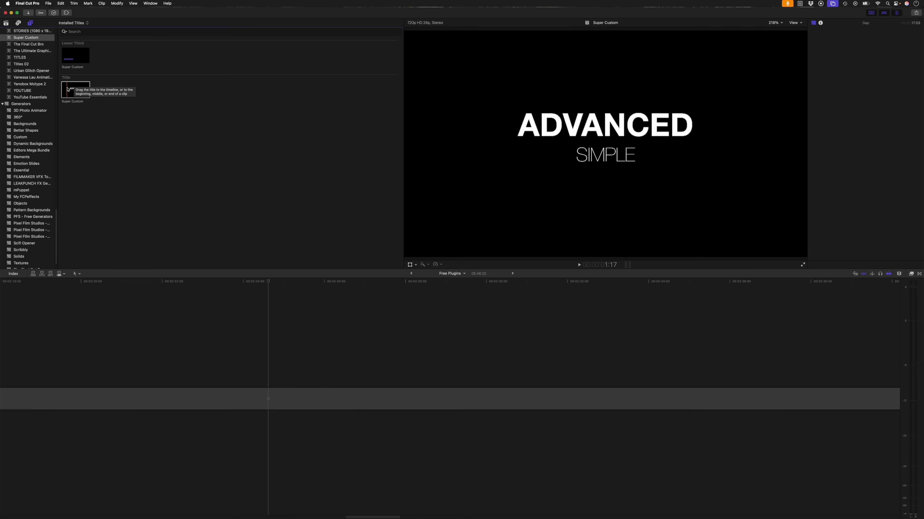
# - Place the ADVANCED / SIMPLE Super Custom title on the timeline and expand its parameters
pyautogui.moveTo(73, 89); pyautogui.dragTo(270, 400)
pyautogui.click(335, 370)
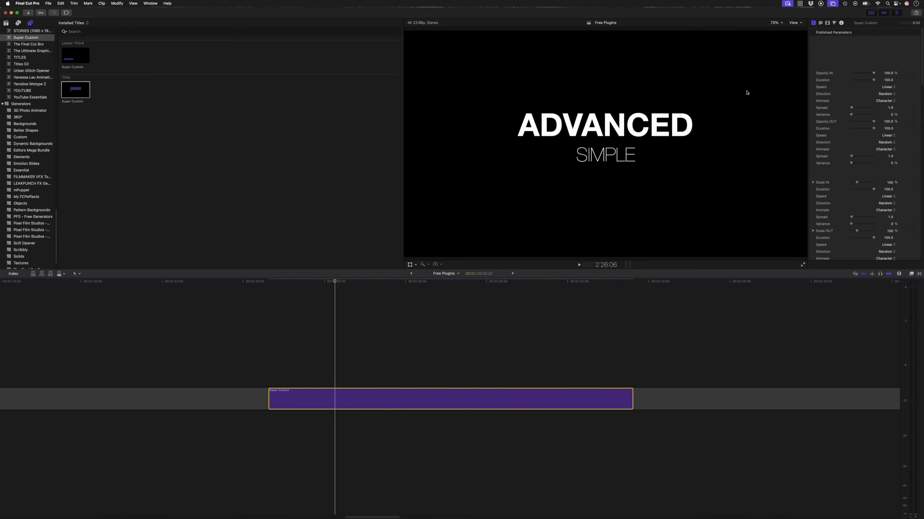
pyautogui.doubleClick(870, 25)
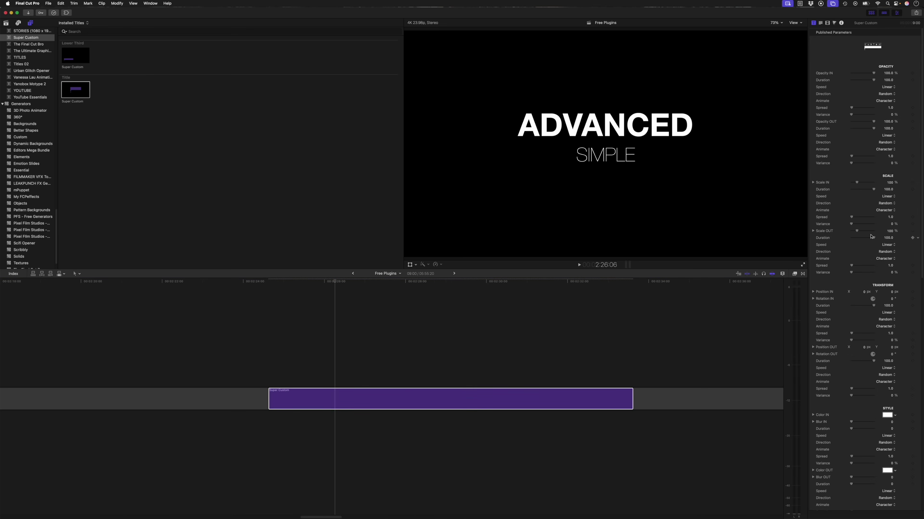
pyautogui.scroll(-10, 870, 236)
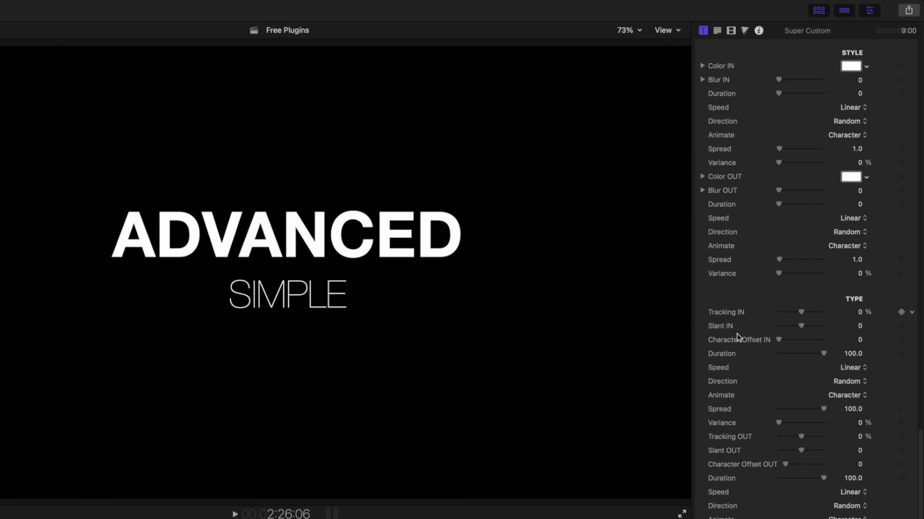
pyautogui.scroll(-5, 775, 367)
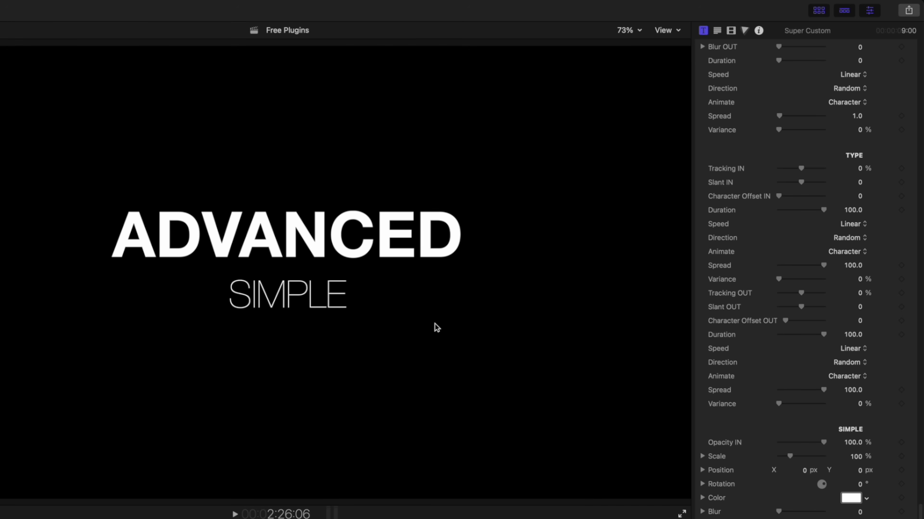
pyautogui.doubleClick(345, 253)
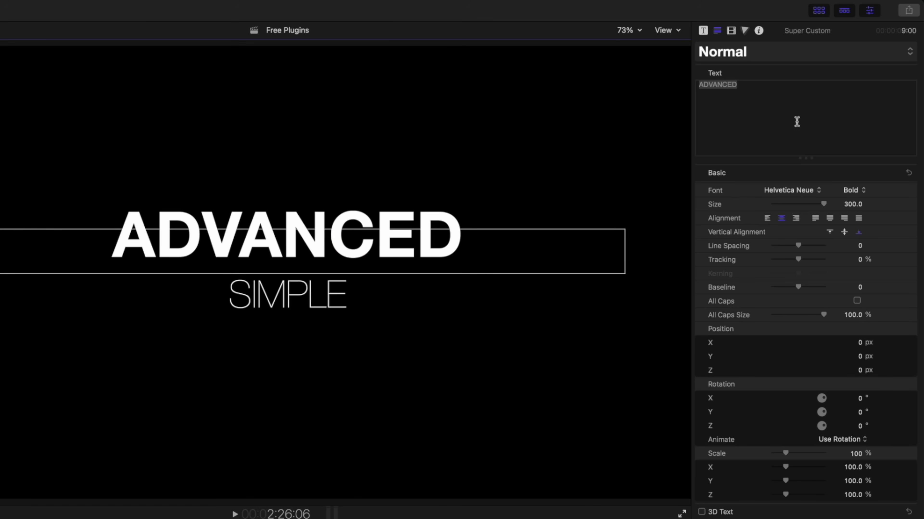
# - Make ADVANCED fade in from 0% opacity with Ease speed
pyautogui.click(703, 31)
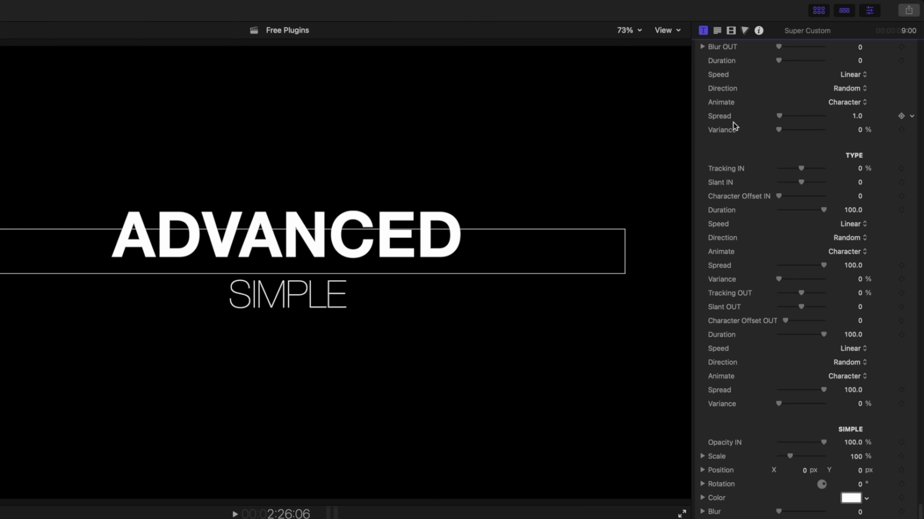
pyautogui.scroll(10, 790, 200)
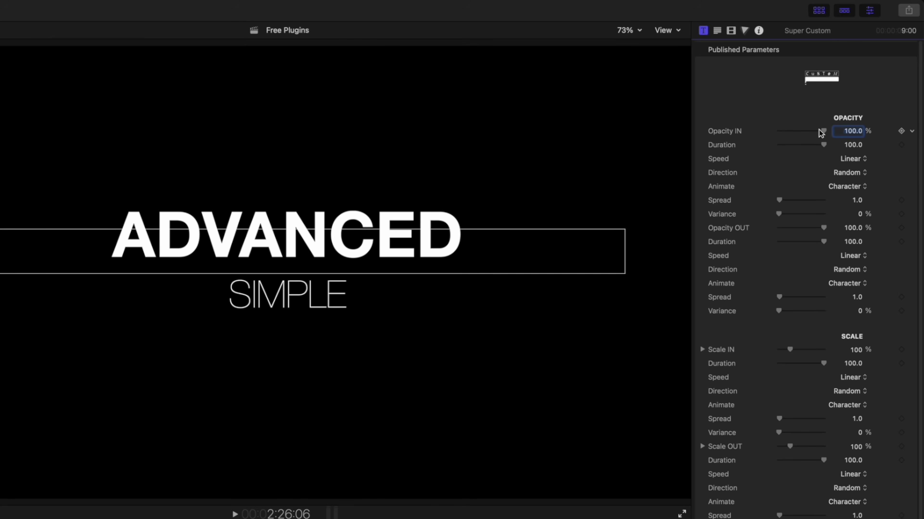
pyautogui.moveTo(824, 131); pyautogui.dragTo(746, 133)
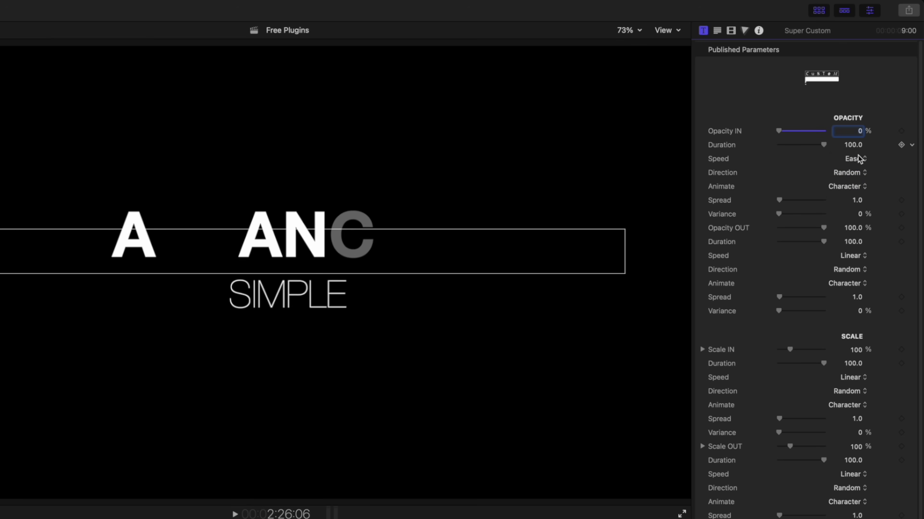
pyautogui.click(858, 173)
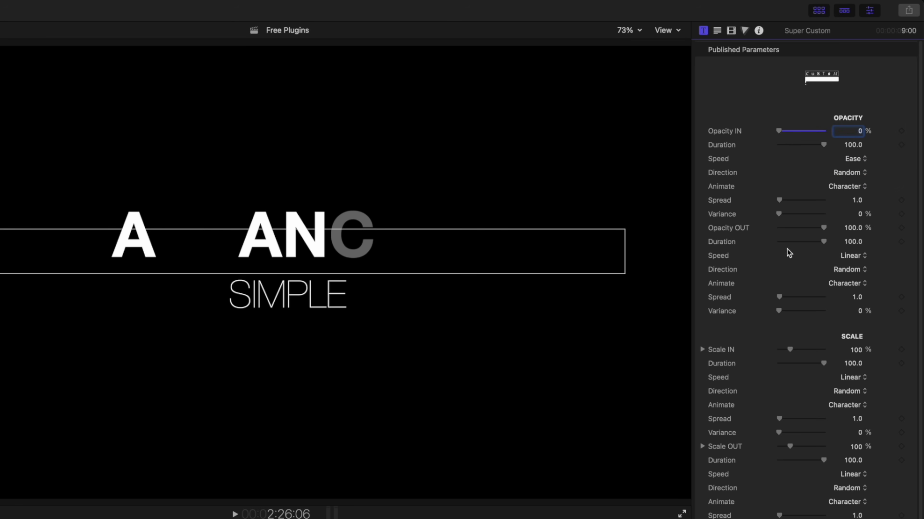
# - Make the letters scale in from 0% with Expo speed and adjust their starting position
pyautogui.moveTo(789, 349); pyautogui.dragTo(758, 343)
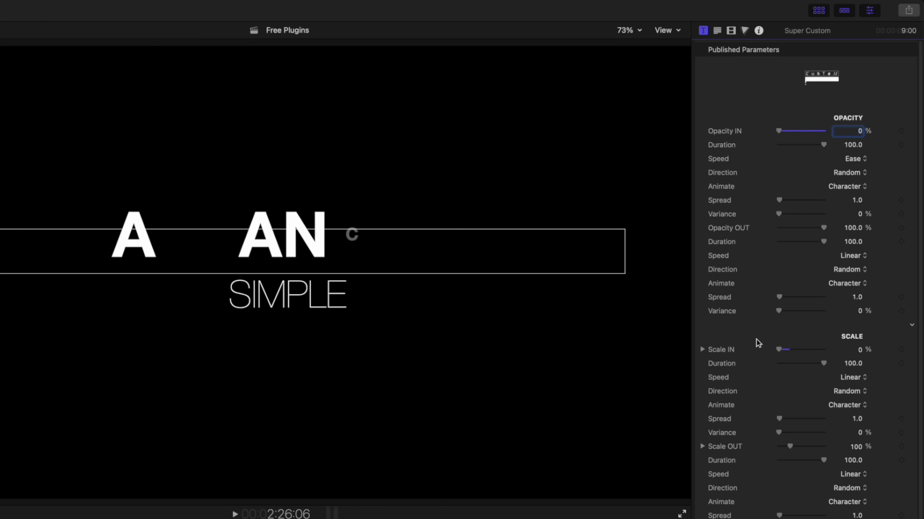
pyautogui.click(856, 378)
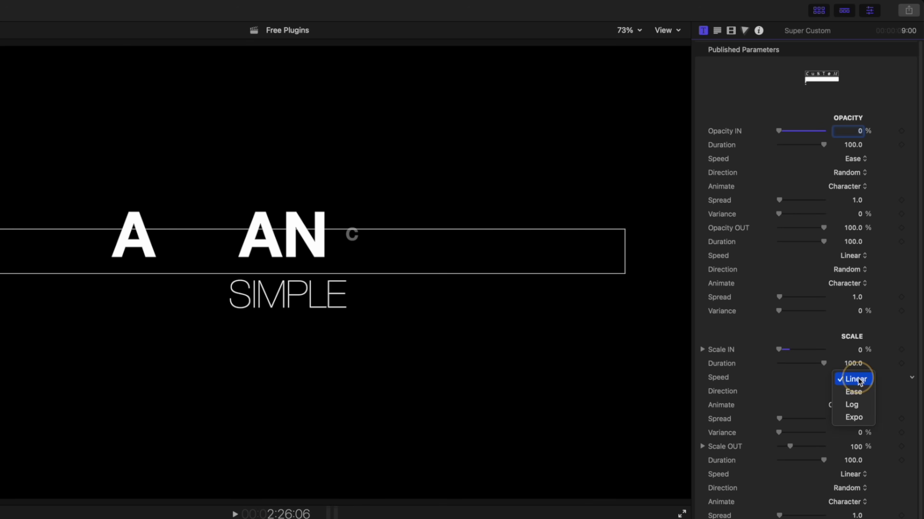
pyautogui.click(858, 417)
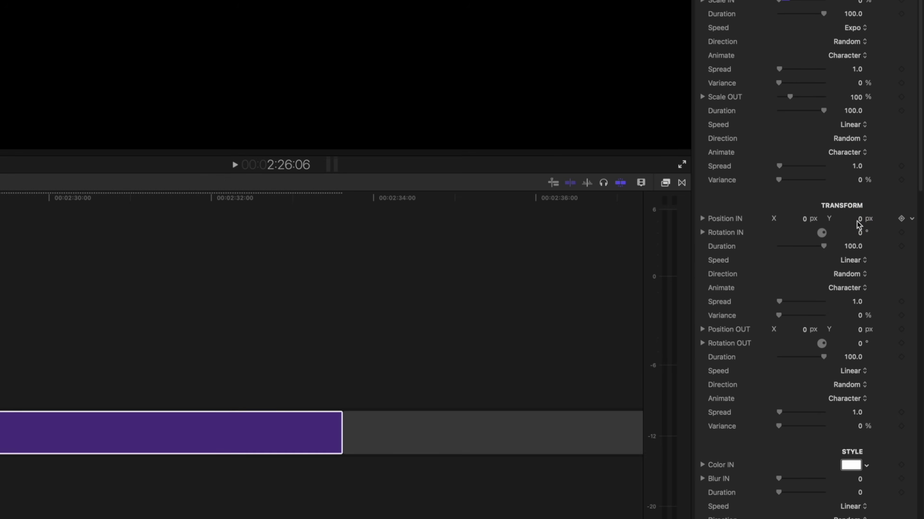
pyautogui.moveTo(858, 518); pyautogui.dragTo(858, 518)
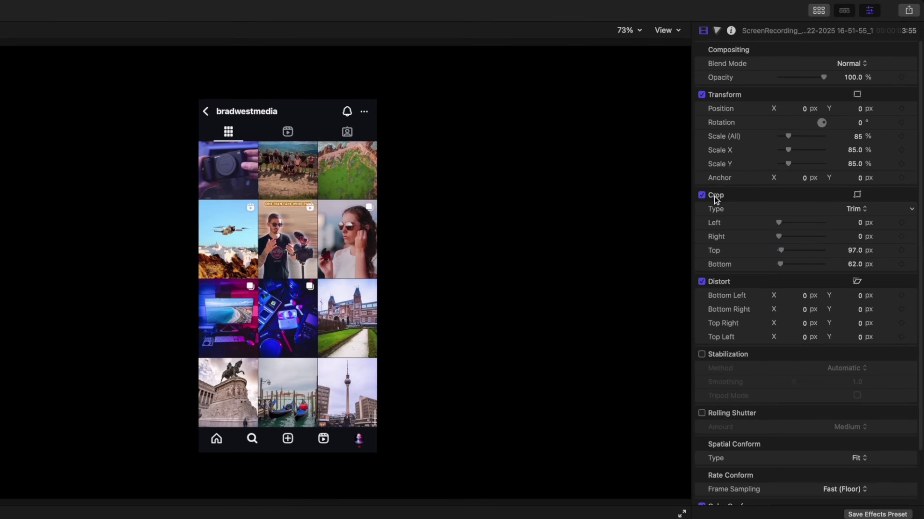
# - Crop the phone recording and nest it into a compound clip named Free Plugins Clip
pyautogui.click(701, 195)
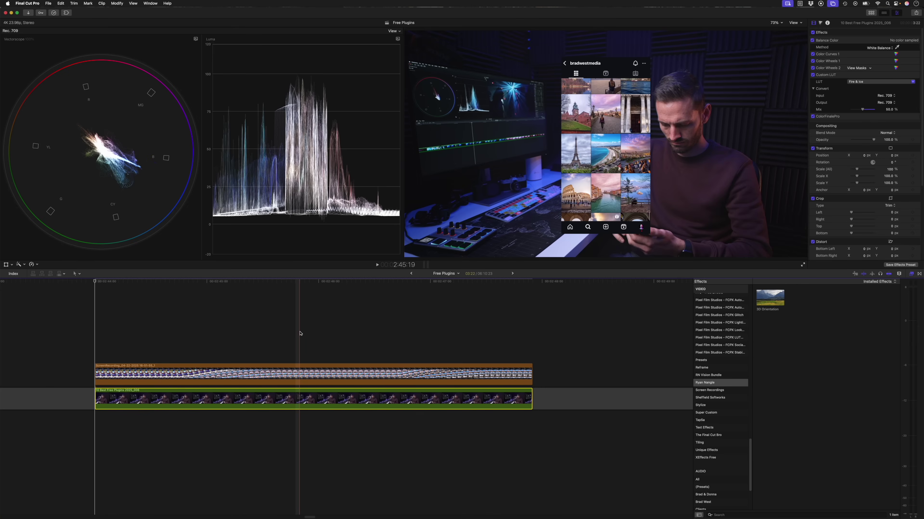
pyautogui.click(299, 374)
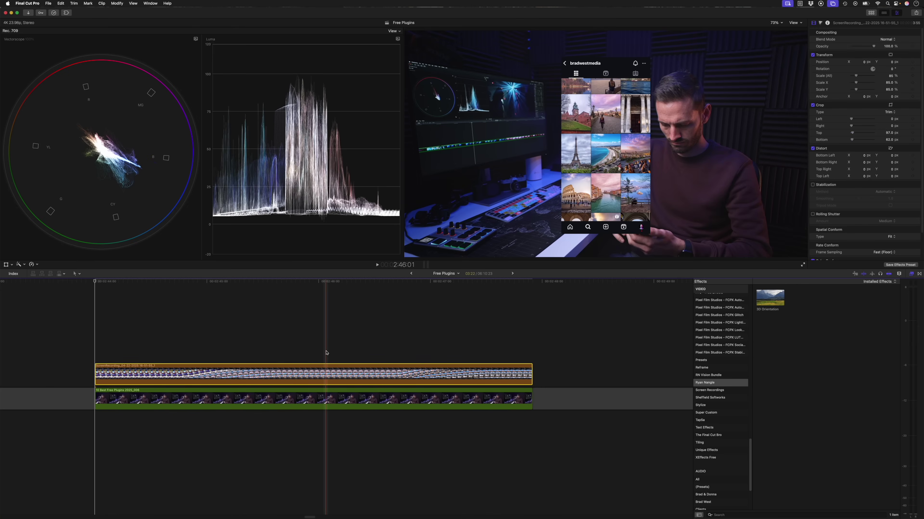
pyautogui.hotkey('alt', 'g')
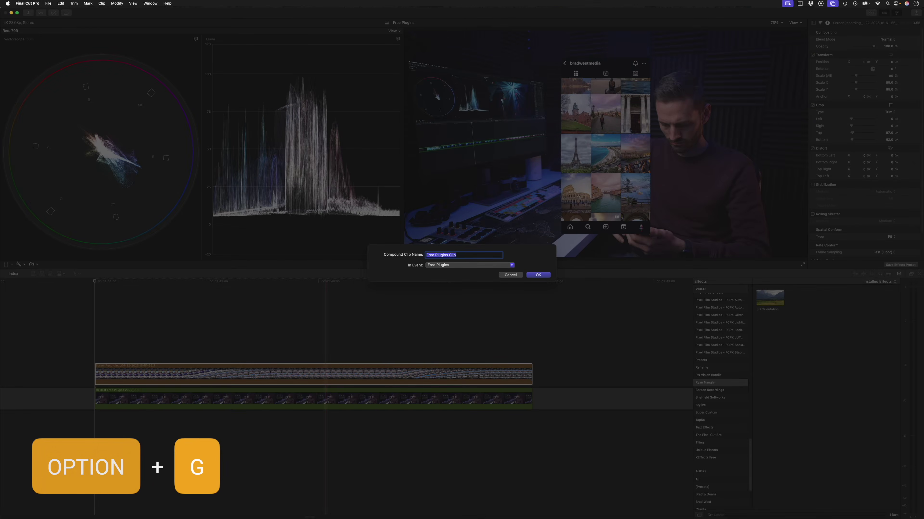
pyautogui.press('Return')
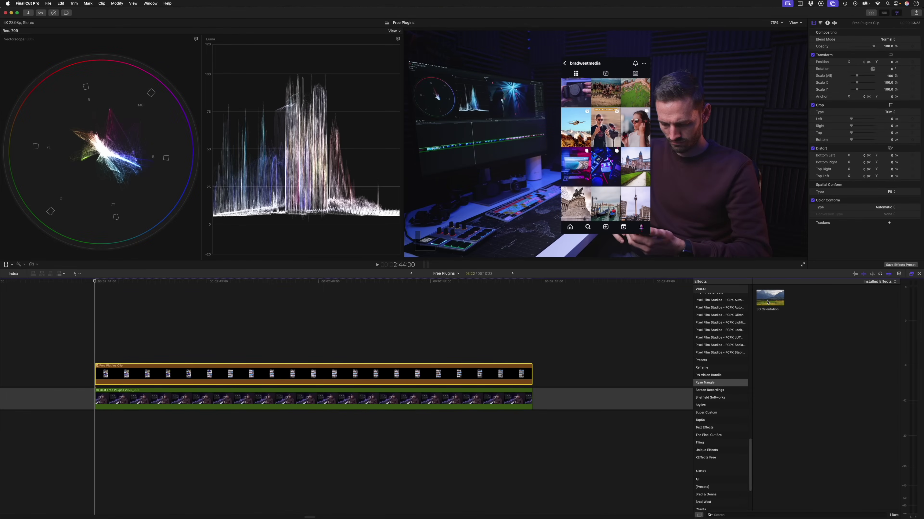
# - Tilt the clip with 3D Orientation to X -28.7°, Y -218.7°, Z 9.0° and use Screen blending
pyautogui.doubleClick(767, 301)
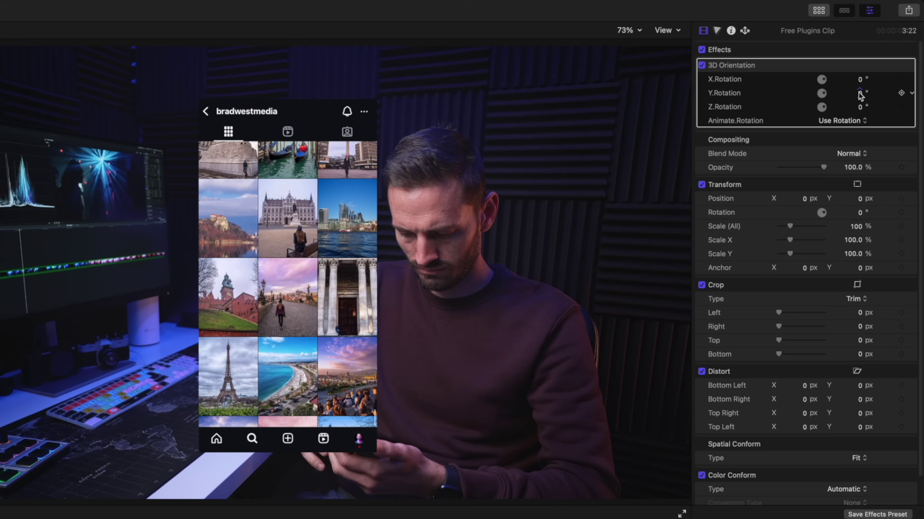
pyautogui.moveTo(891, 54); pyautogui.dragTo(891, 54)
pyautogui.moveTo(858, 93)
pyautogui.mouseDown()
pyautogui.moveTo(861, 81)
pyautogui.moveTo(862, 111)
pyautogui.mouseUp()
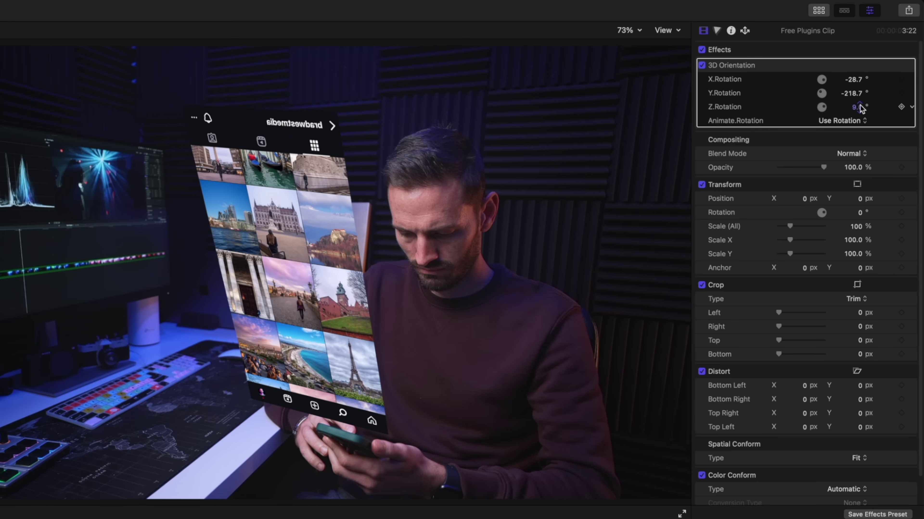
pyautogui.click(844, 157)
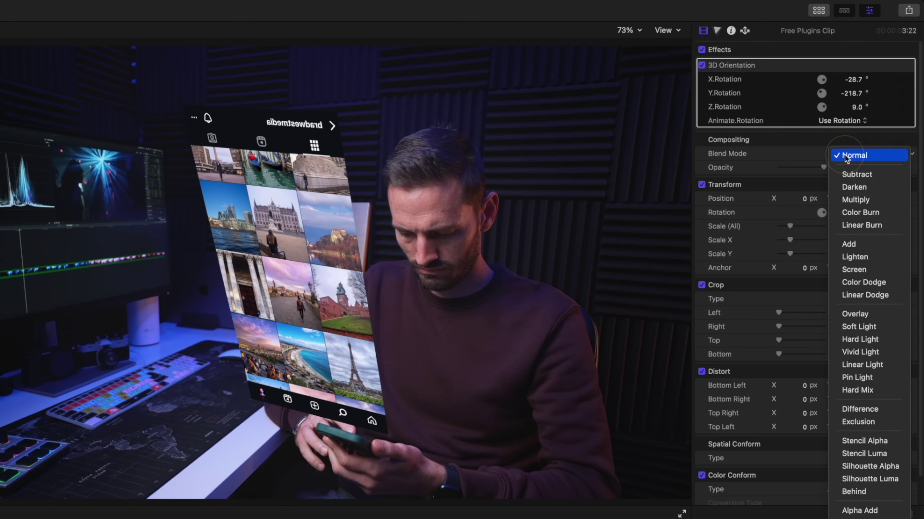
pyautogui.click(858, 272)
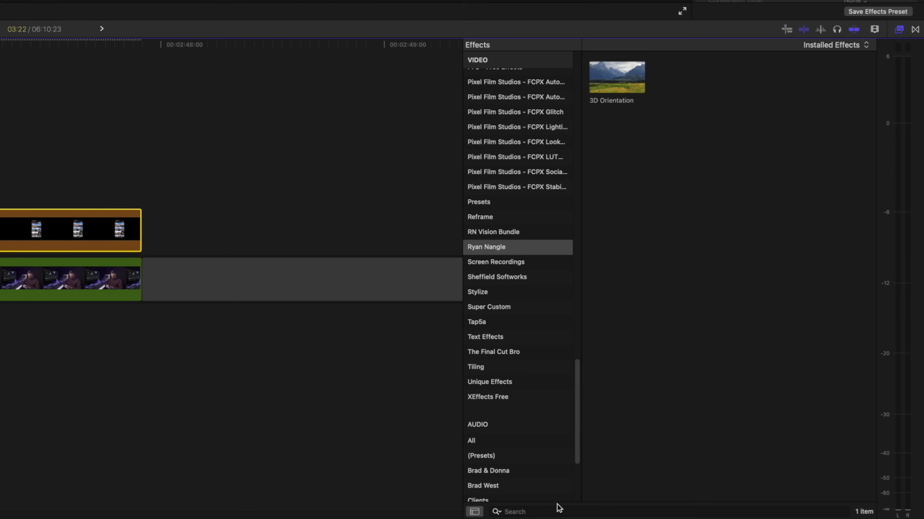
# - Apply Glint to the phone overlay with Intensity 2.25 and Tint 1.0, then preview it
pyautogui.click(556, 512)
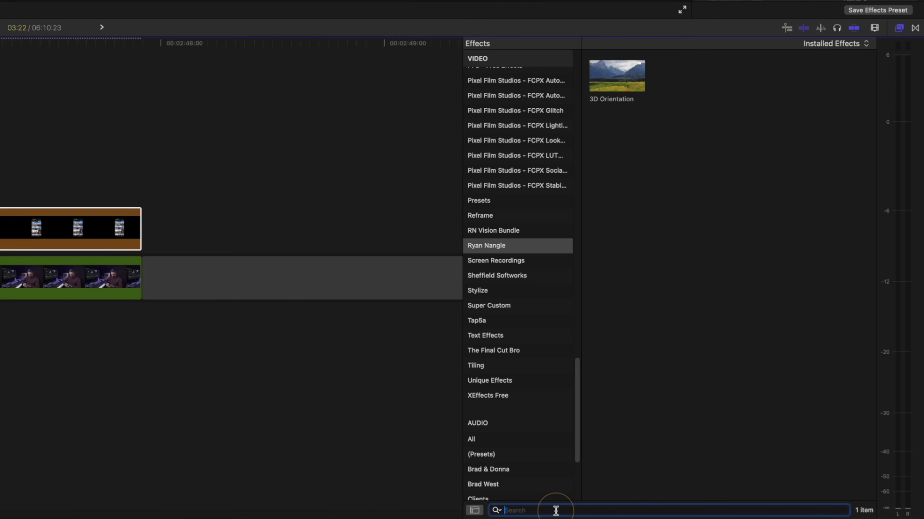
pyautogui.scroll(20, 543, 238)
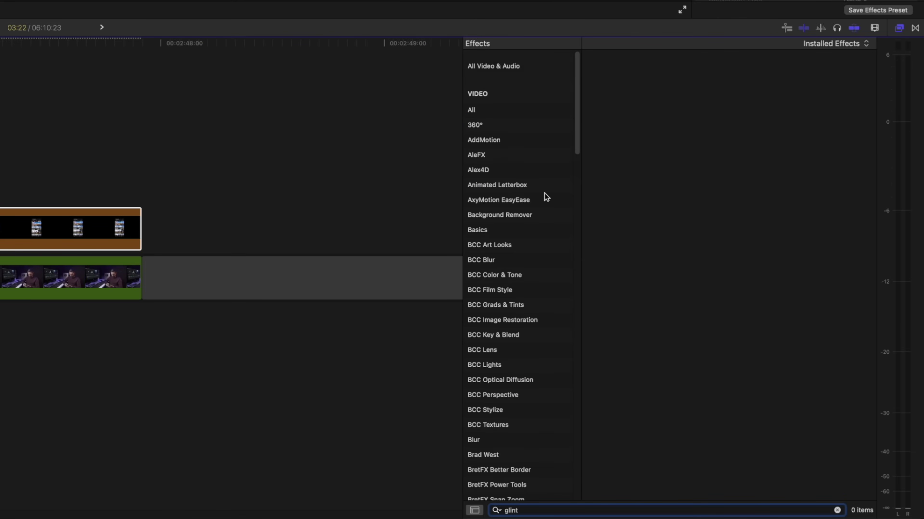
pyautogui.click(498, 100)
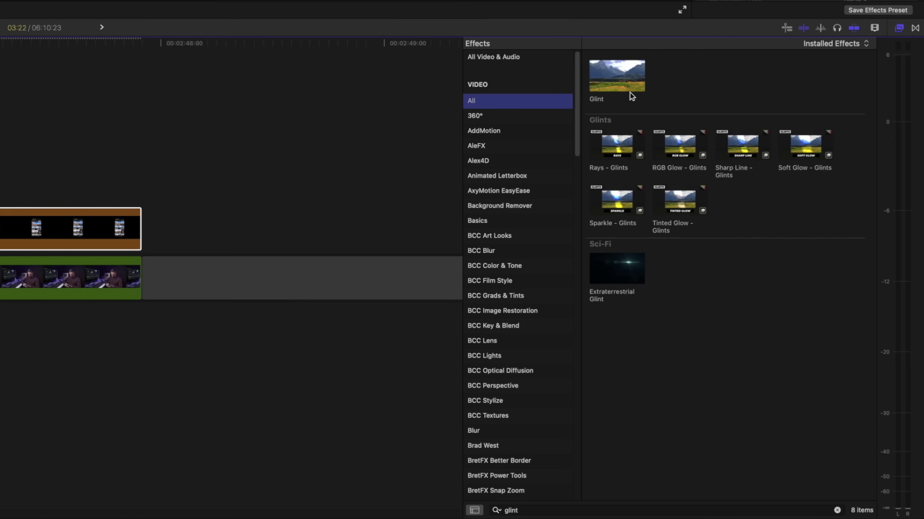
pyautogui.doubleClick(624, 75)
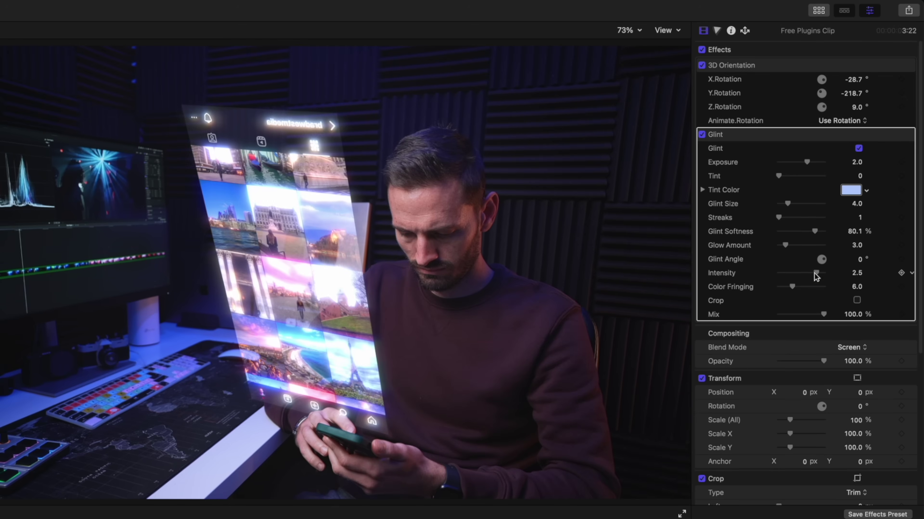
pyautogui.moveTo(814, 274); pyautogui.dragTo(810, 274)
pyautogui.moveTo(778, 176); pyautogui.dragTo(898, 174)
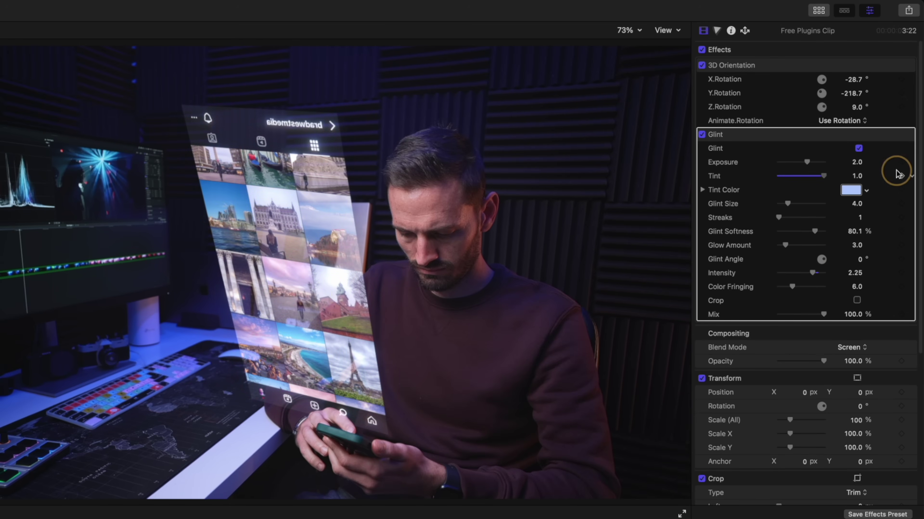
pyautogui.press('space')
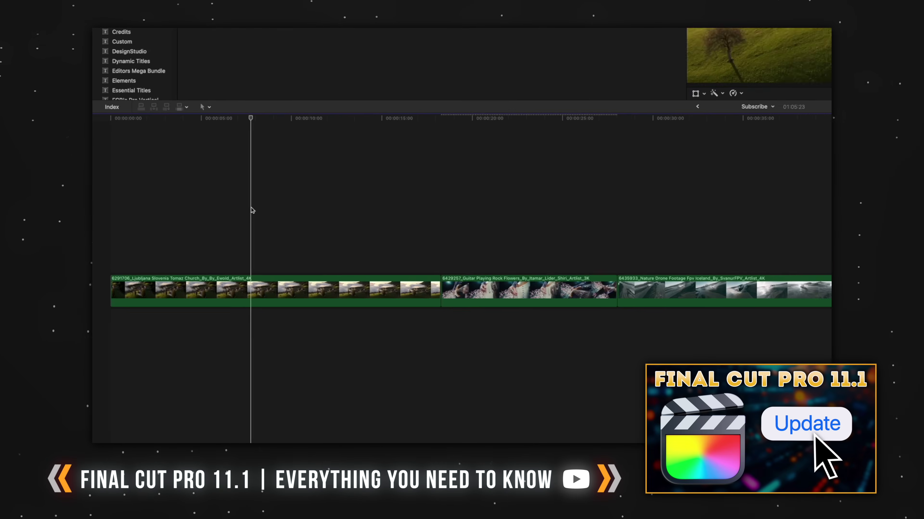
# - Add an adjustment clip at the playhead with Option+A, select it, and bring up the Adjustment Layer titles
pyautogui.hotkey('alt', 'a')
pyautogui.click(432, 257)
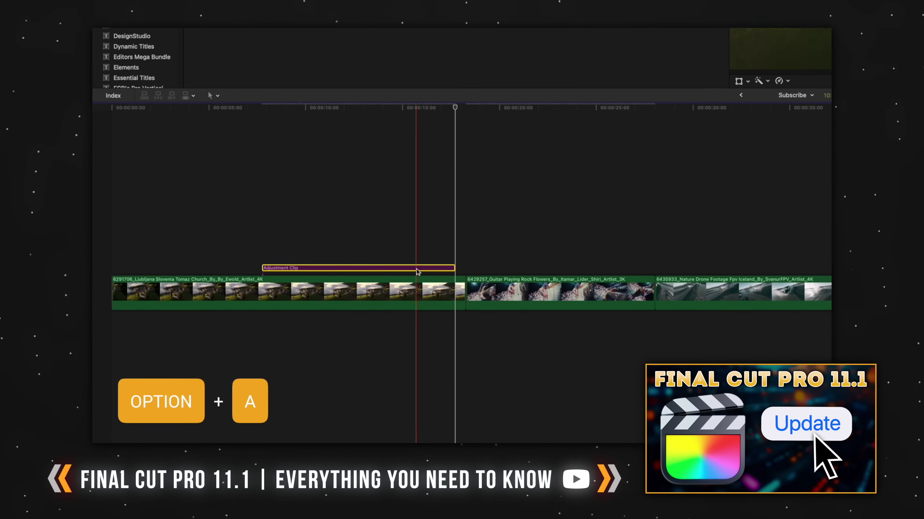
pyautogui.click(163, 33)
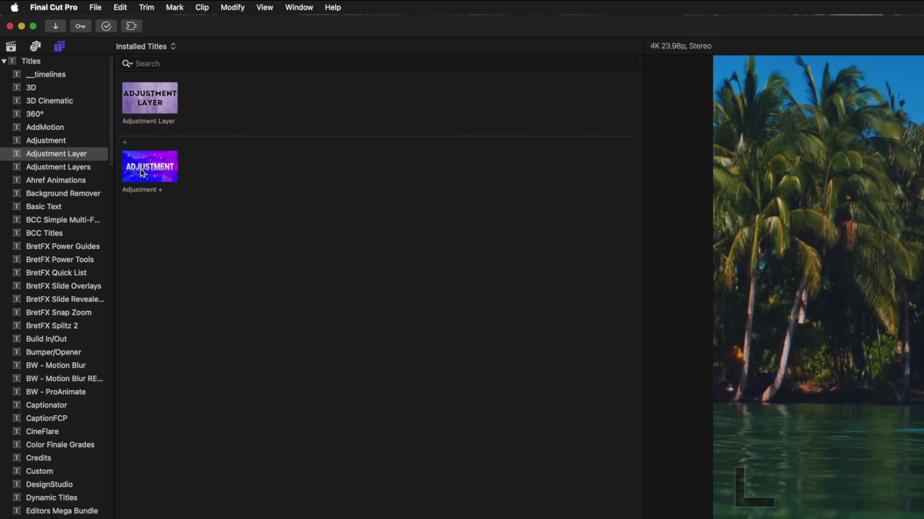
# - Place the Adjustment + layer above the footage and stretch it across all three clips
pyautogui.moveTo(134, 168); pyautogui.dragTo(218, 518)
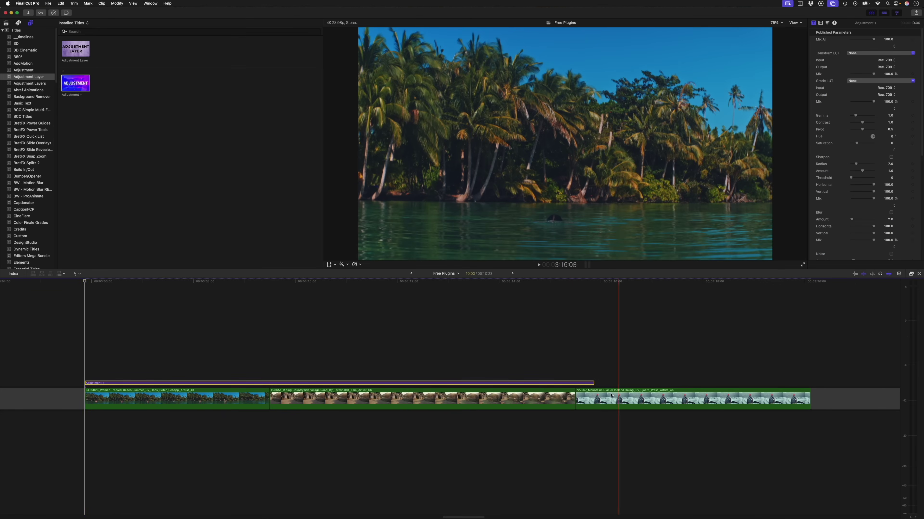
pyautogui.moveTo(593, 380); pyautogui.dragTo(807, 382)
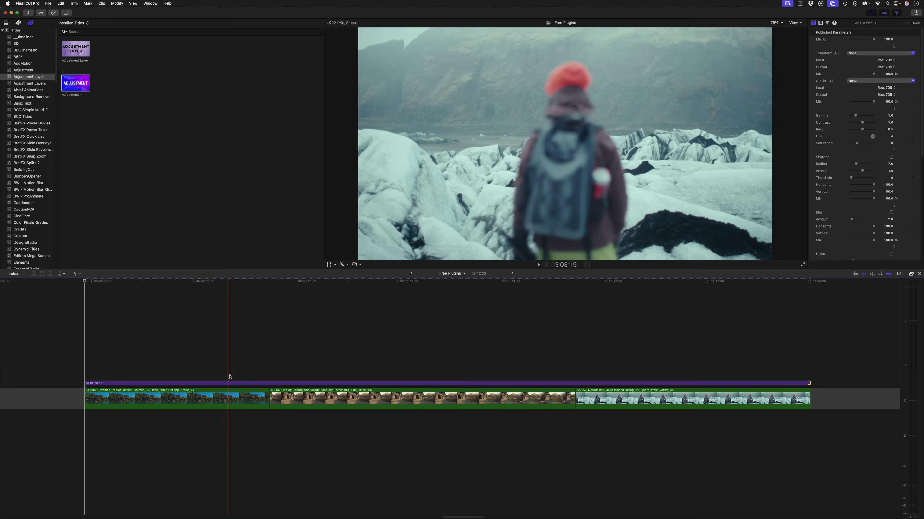
pyautogui.click(204, 391)
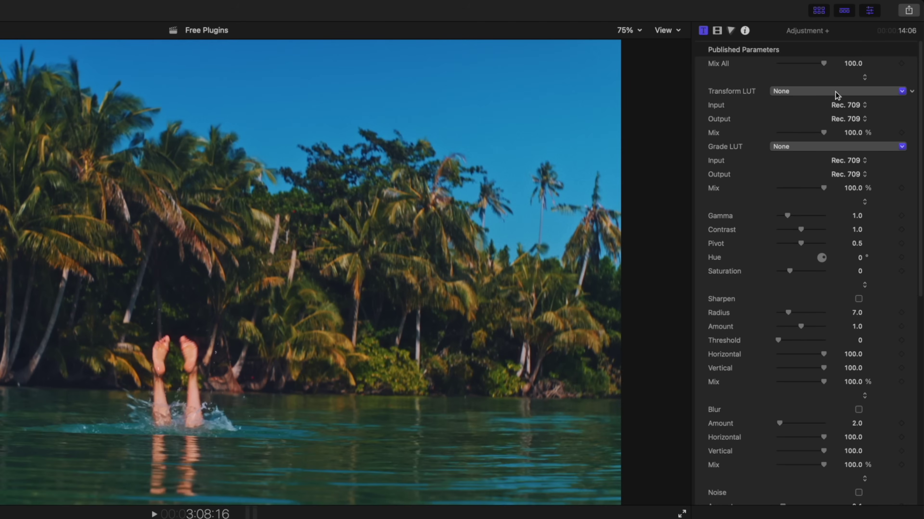
# - Grade the adjustment layer with the Fire & Ice transform LUT and play it back
pyautogui.click(835, 92)
pyautogui.moveTo(768, 150)
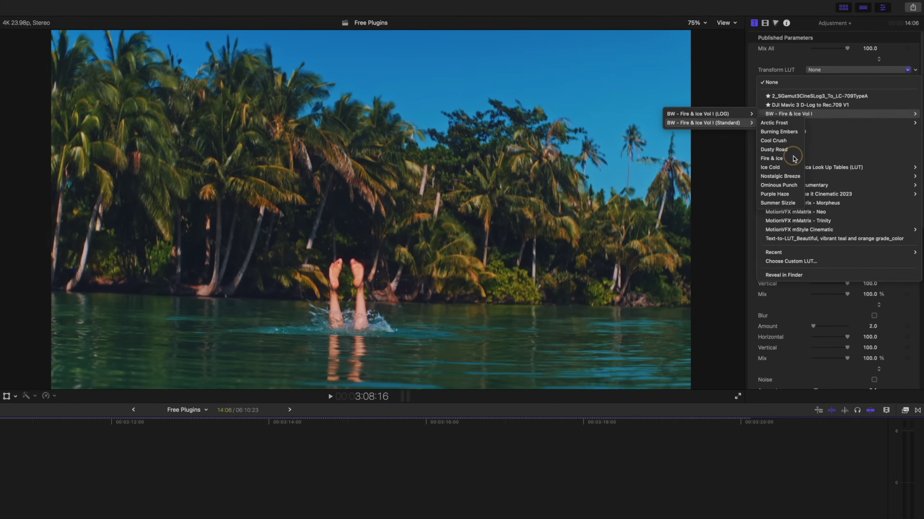
pyautogui.click(725, 206)
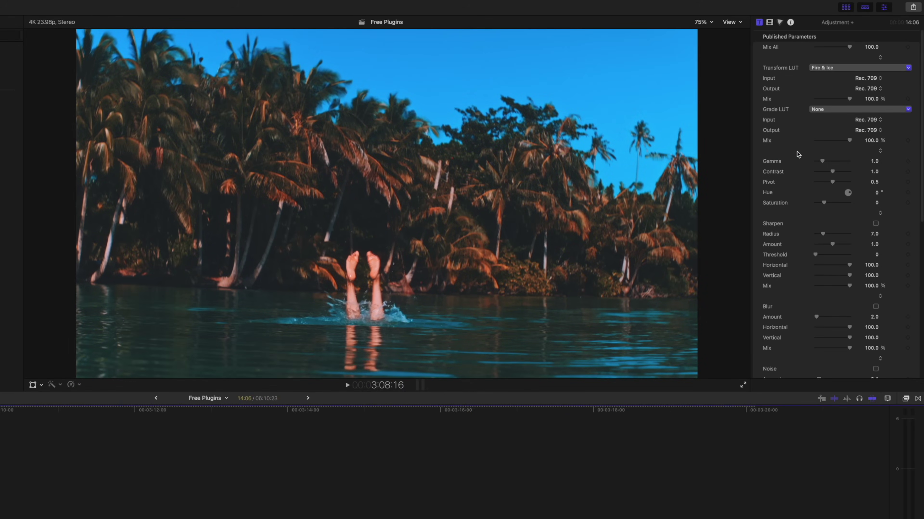
pyautogui.press('space')
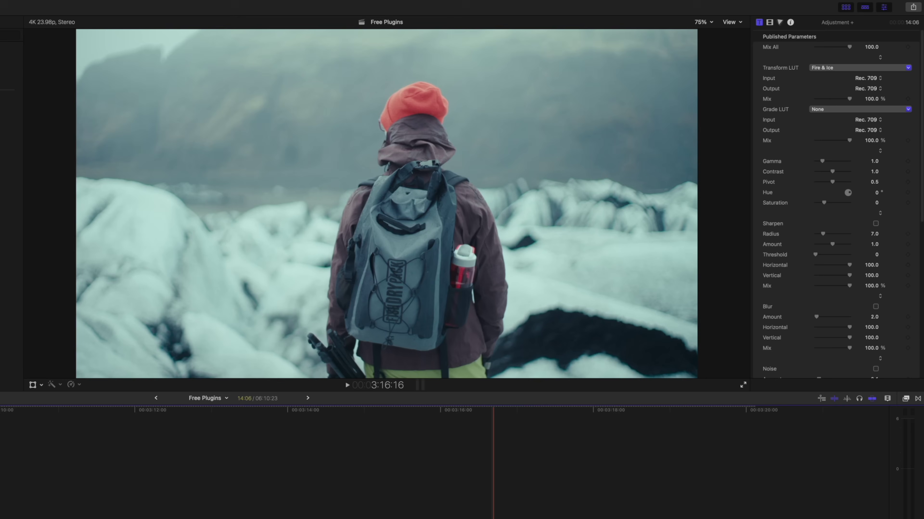
# - Check the grade on the bike clip and thicken the letterbox bars
pyautogui.click(154, 505)
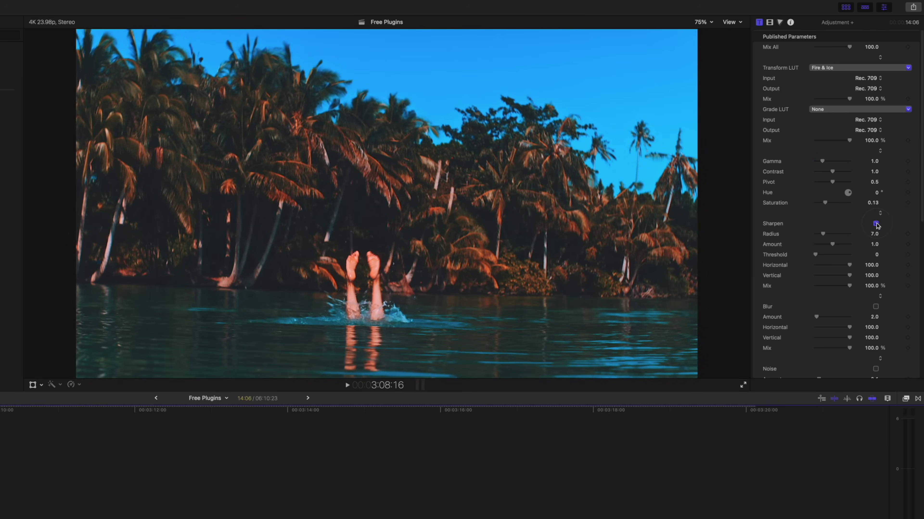
pyautogui.scroll(-10, 805, 213)
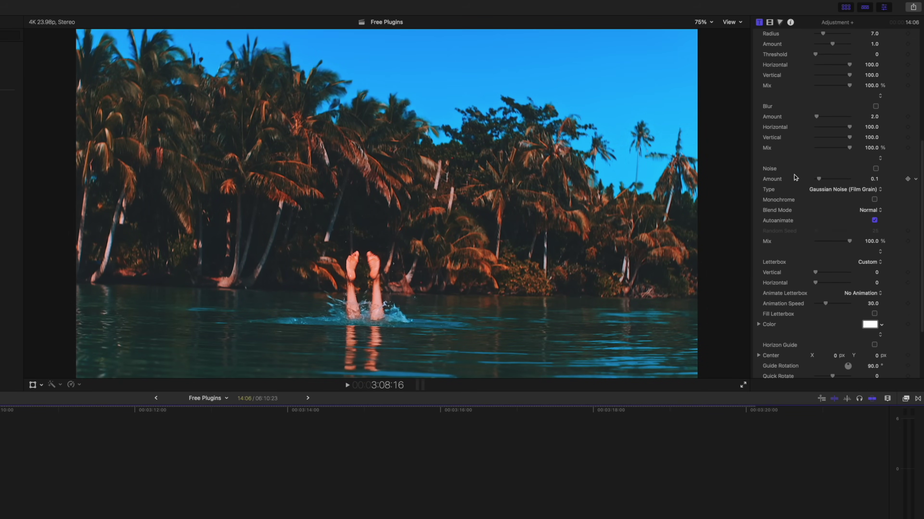
pyautogui.scroll(-4, 796, 180)
pyautogui.moveTo(830, 194); pyautogui.dragTo(840, 194)
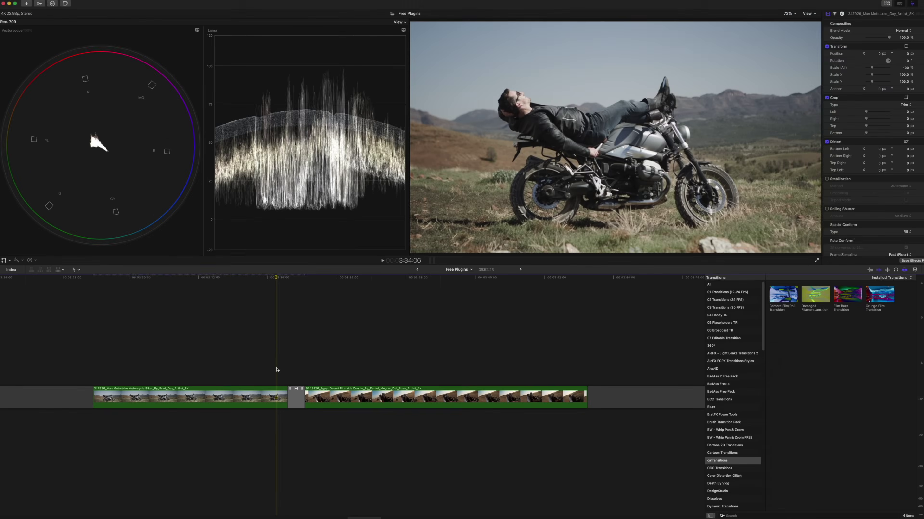
# - Give the Damaged Filament transition Vivid Light blending, slightly lower saturation and a greener hue
pyautogui.press('space')
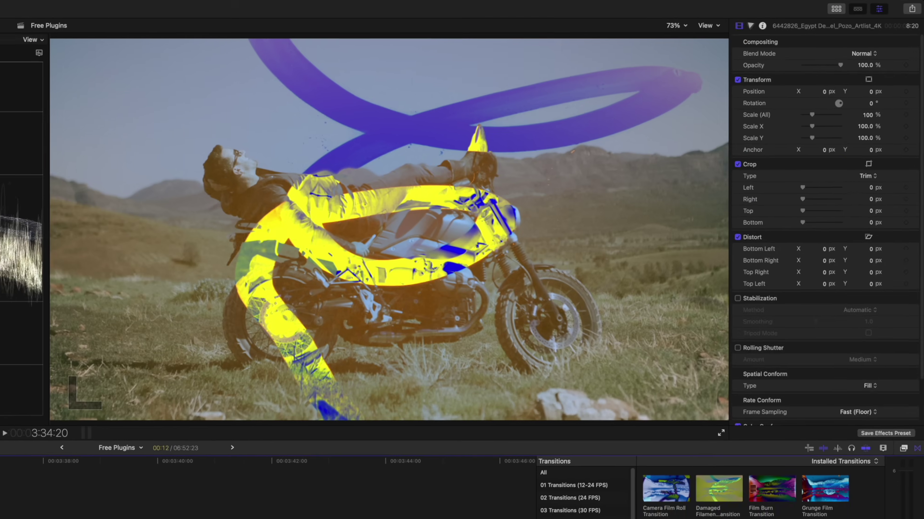
pyautogui.click(292, 396)
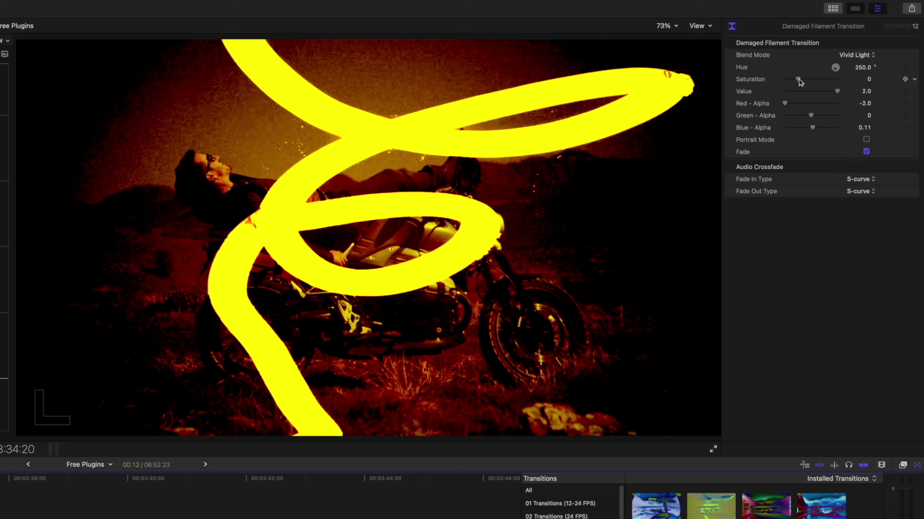
pyautogui.moveTo(798, 79); pyautogui.dragTo(797, 106)
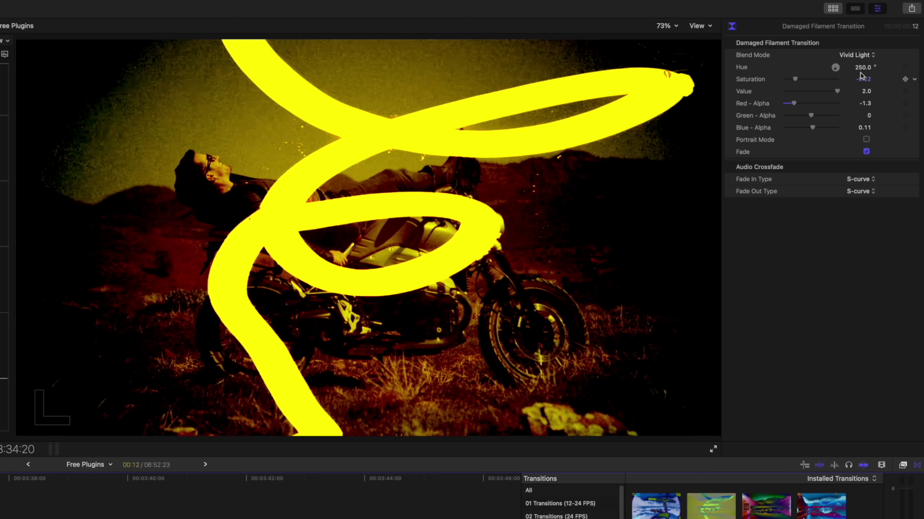
pyautogui.moveTo(862, 67); pyautogui.dragTo(868, 67)
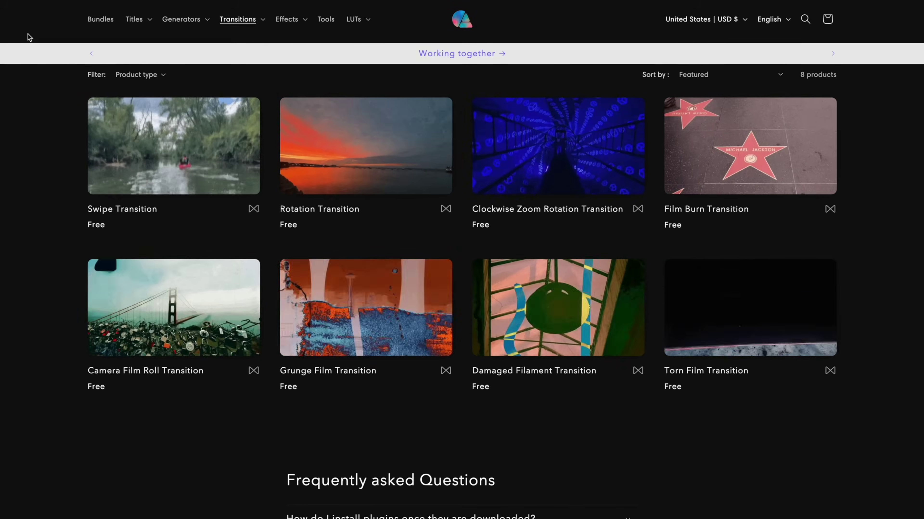
# - Move on to the developer's free Titles from the site navigation
pyautogui.click(133, 20)
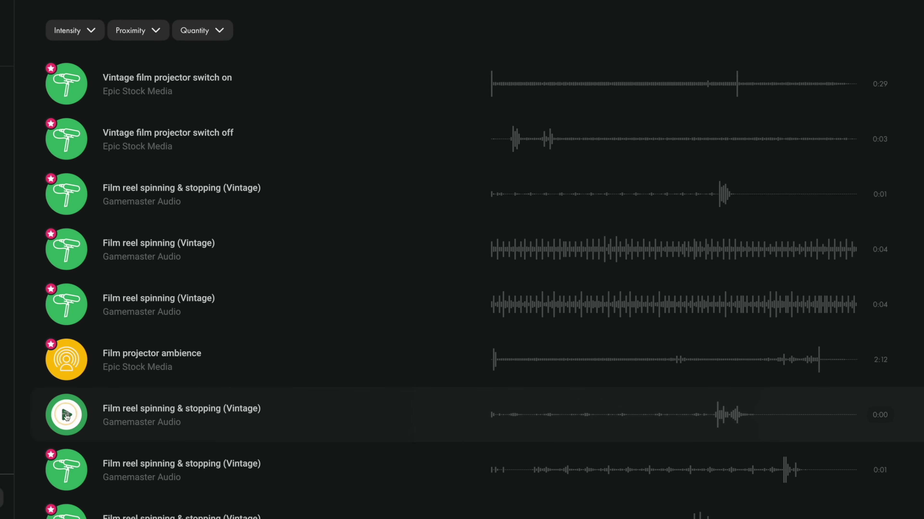
# - Preview and download 'Film reel spinning & stopping (Vintage)', then add it to the timeline
pyautogui.click(66, 417)
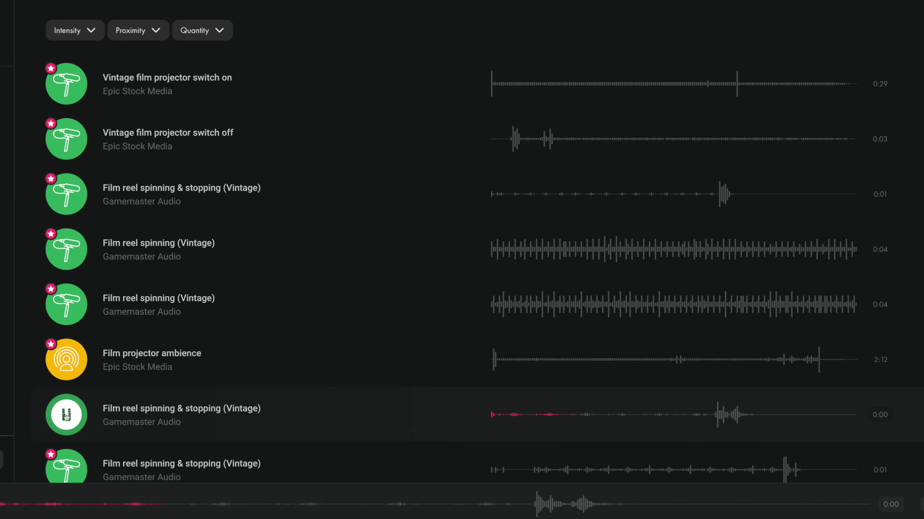
pyautogui.click(861, 376)
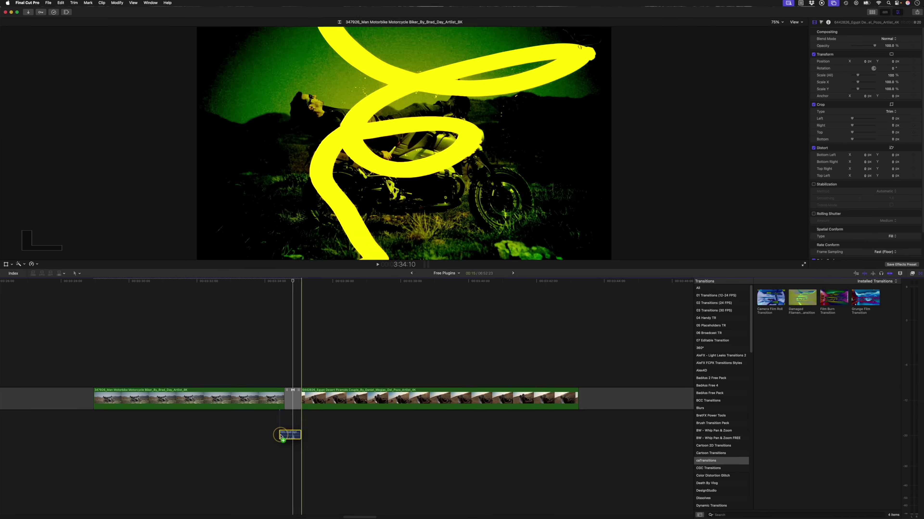
pyautogui.moveTo(289, 433); pyautogui.dragTo(287, 429)
# - Place the film reel sound under the motorbike-to-desert transition and assign it the Effects role
pyautogui.moveTo(393, 381); pyautogui.dragTo(410, 353)
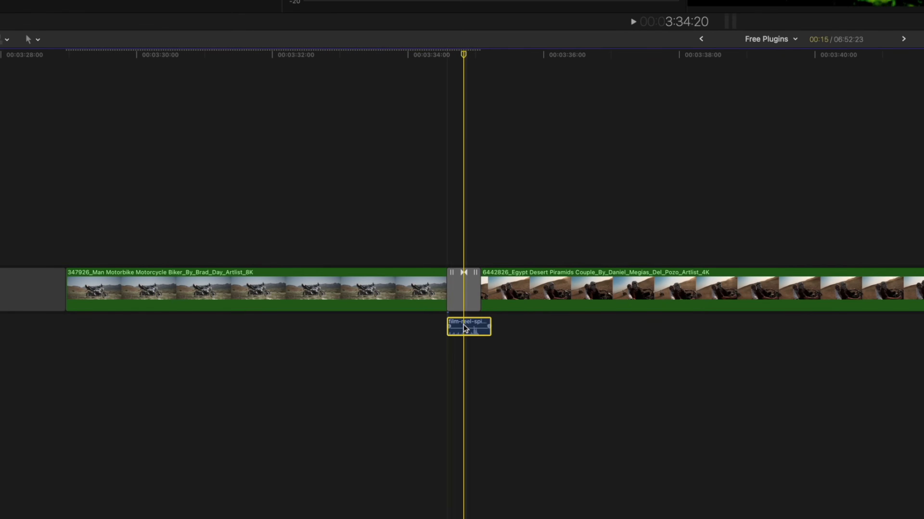
pyautogui.hotkey('ctrl', 'alt', 'e')
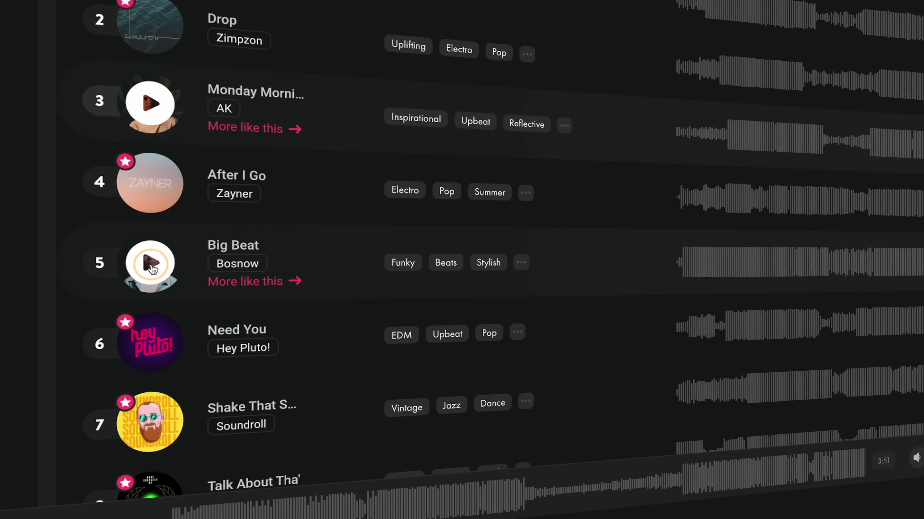
# - Preview Big Beat from the Energetic Beats Mix playlist and download it
pyautogui.click(188, 369)
pyautogui.click(767, 231)
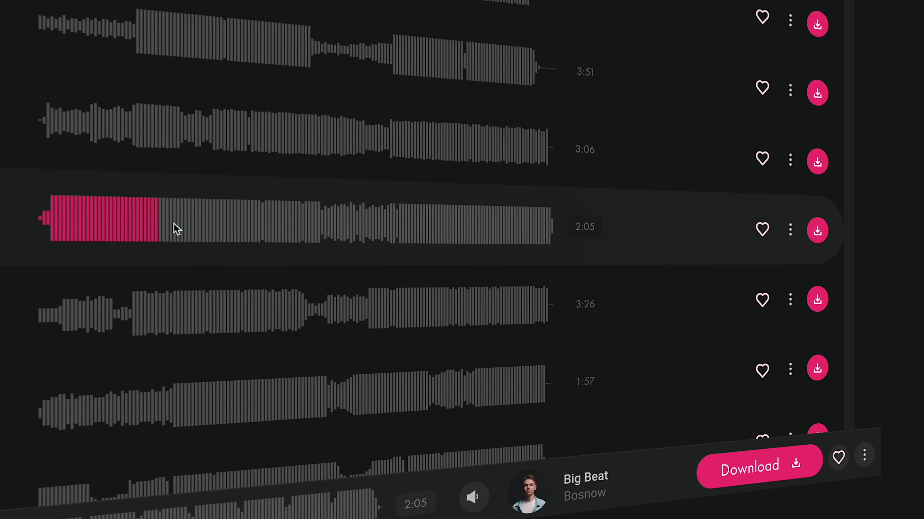
pyautogui.click(817, 231)
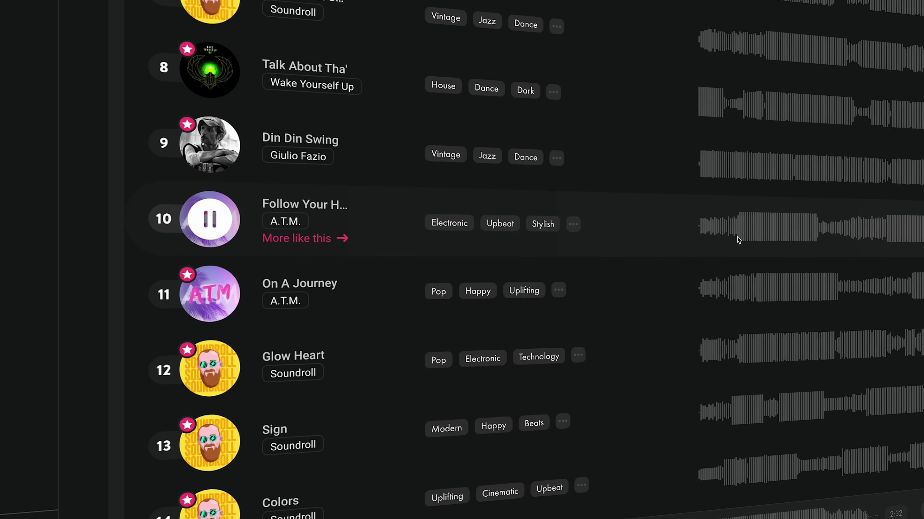
# - Preview track 10, then open account settings and the Safelist your channels page
pyautogui.click(744, 233)
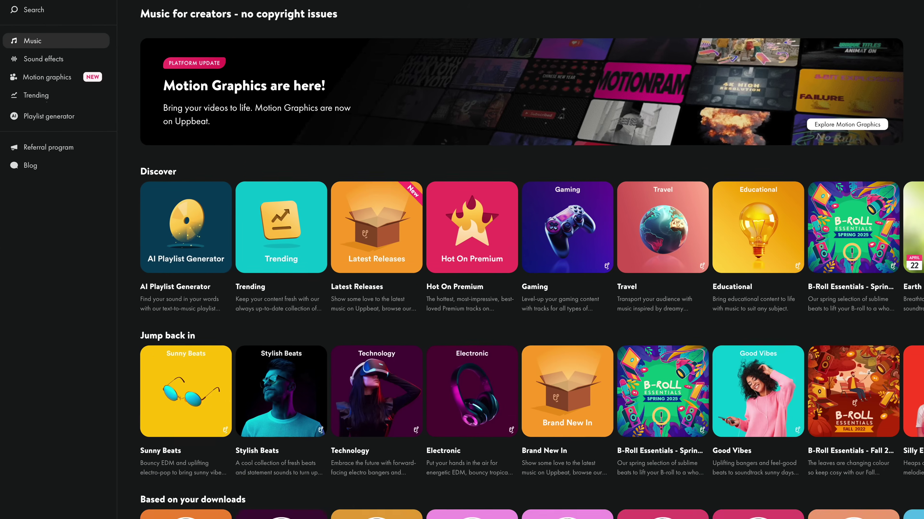
pyautogui.scroll(-12, 462, 255)
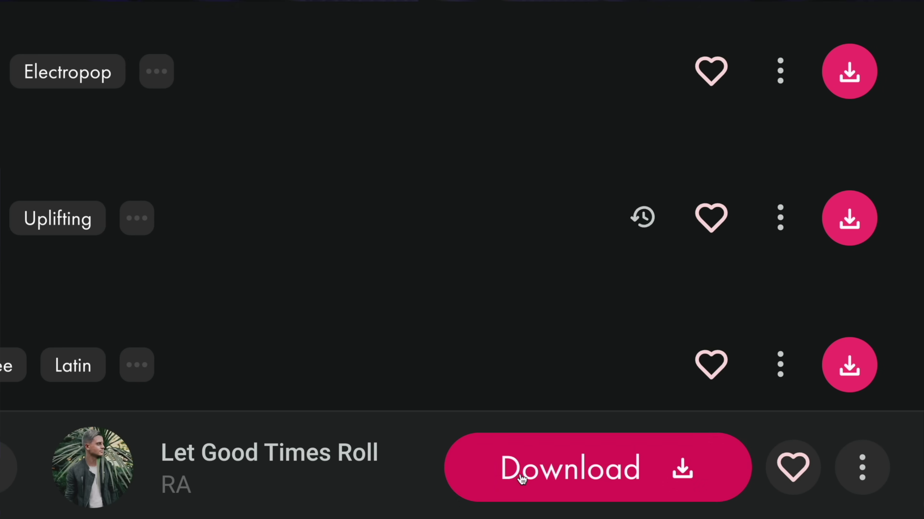
pyautogui.click(524, 472)
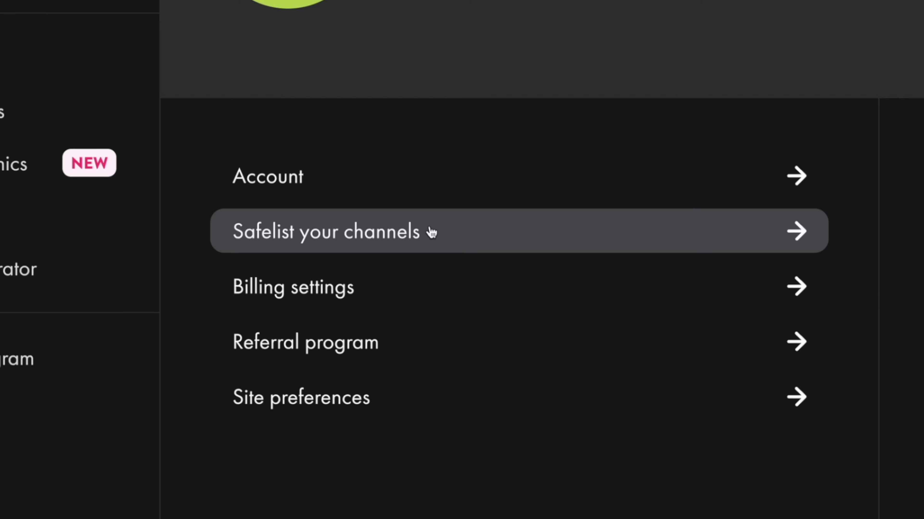
pyautogui.click(431, 232)
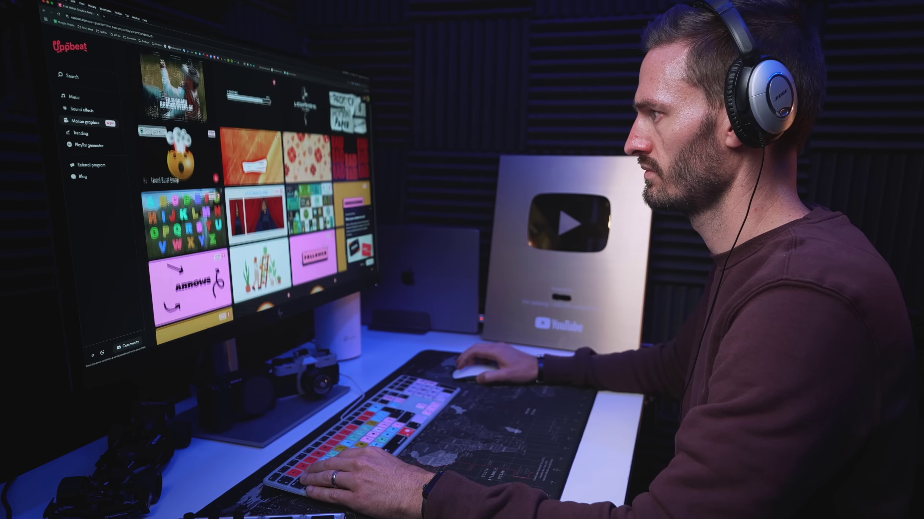
# - Scroll the Uppbeat music page to the Breezy Vibes, Epic Future and Cozy Vibes playlists
pyautogui.scroll(-2, 255, 218)
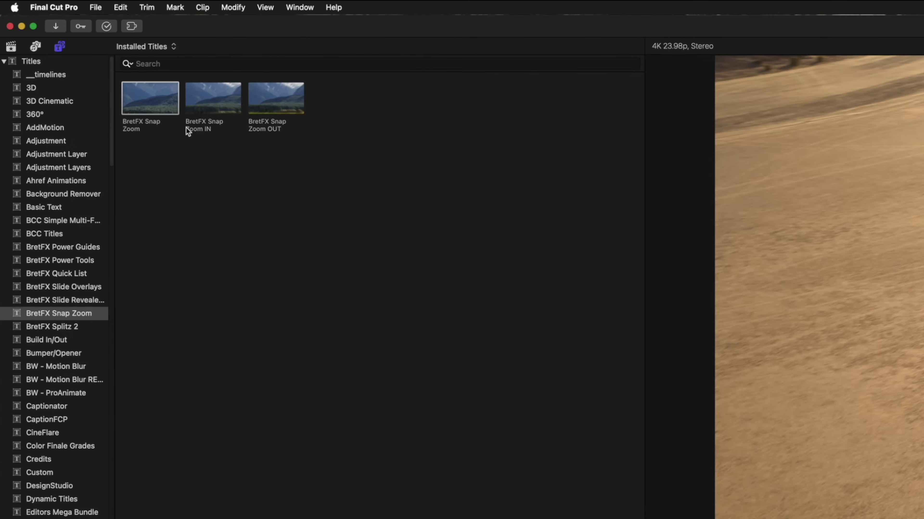
# - Put BretFX Snap Zoom on the desert biker clip, scale it to 365.41, and reframe it
pyautogui.moveTo(160, 112); pyautogui.dragTo(563, 518)
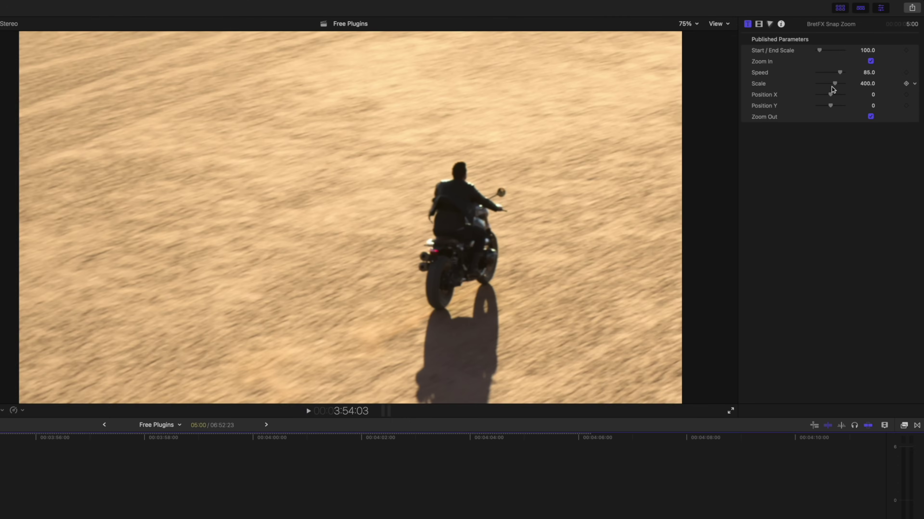
pyautogui.moveTo(833, 84); pyautogui.dragTo(831, 97)
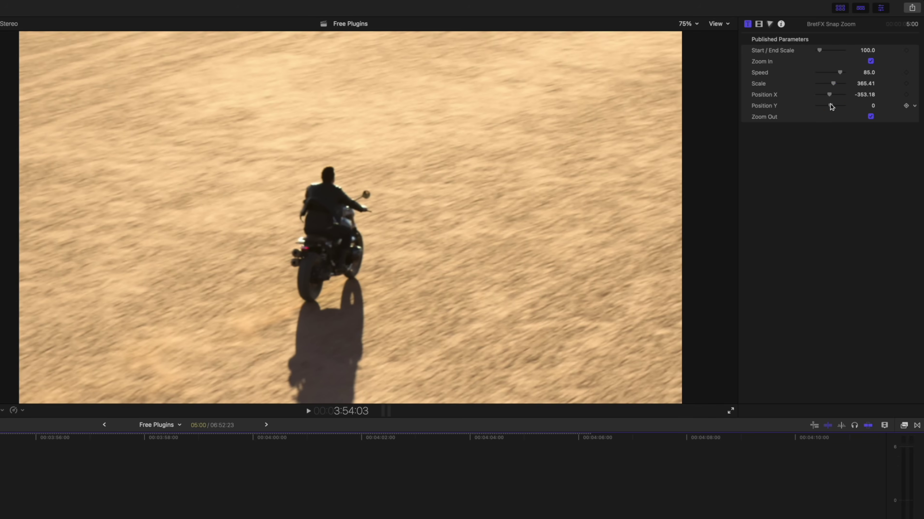
pyautogui.moveTo(829, 99); pyautogui.dragTo(829, 98)
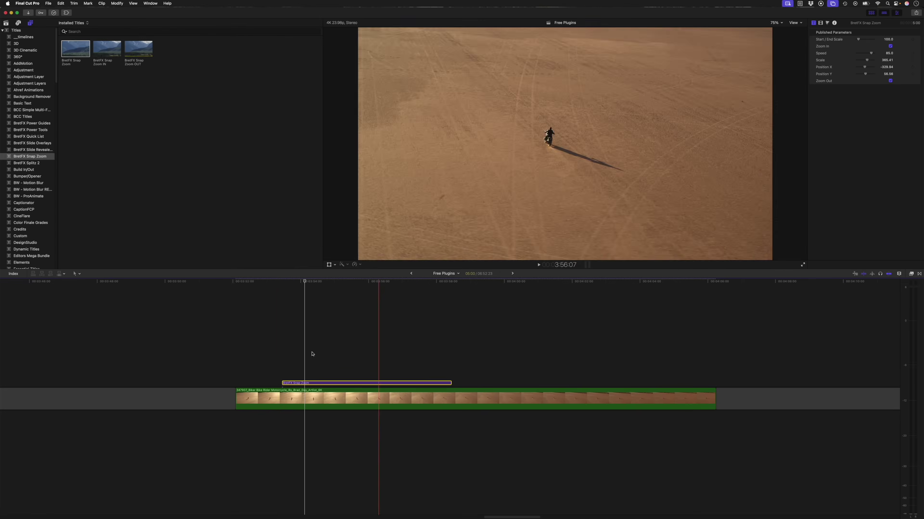
pyautogui.click(268, 355)
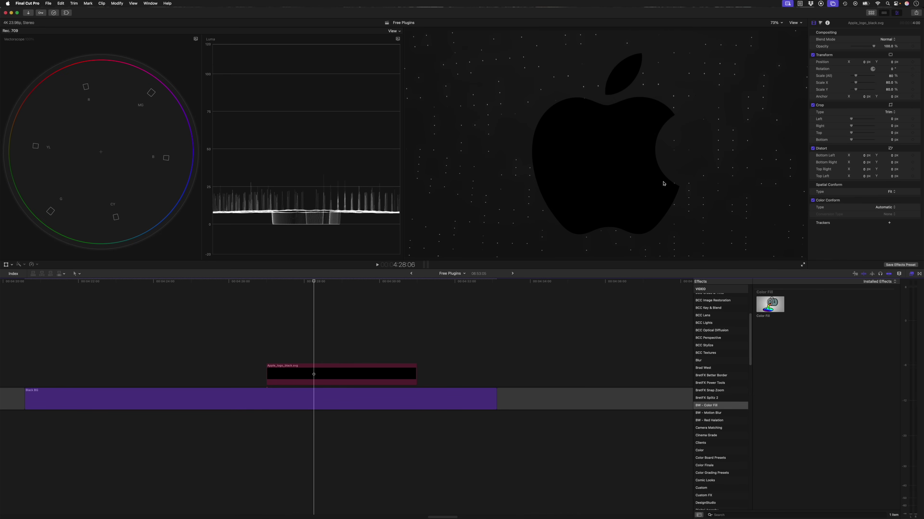
# - Apply Color Fill to the Apple logo clip with a solid mint green fill
pyautogui.moveTo(774, 312); pyautogui.dragTo(290, 375)
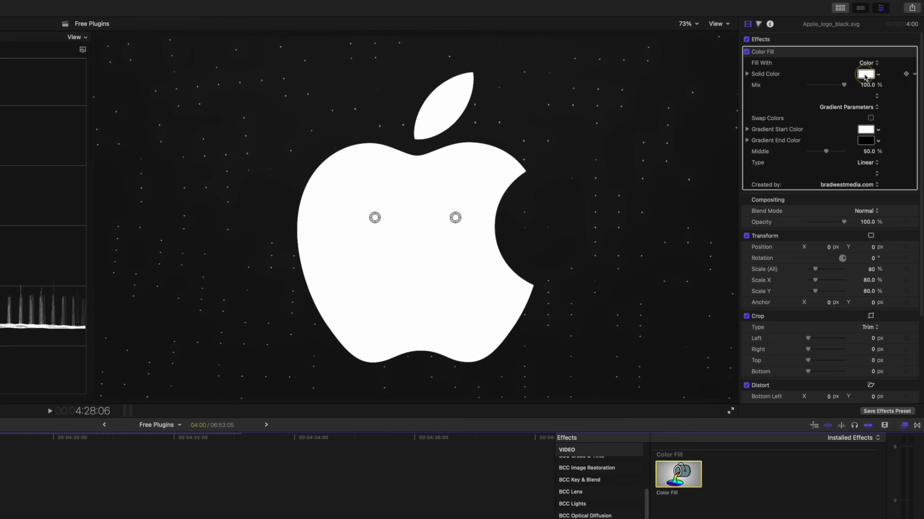
pyautogui.click(886, 54)
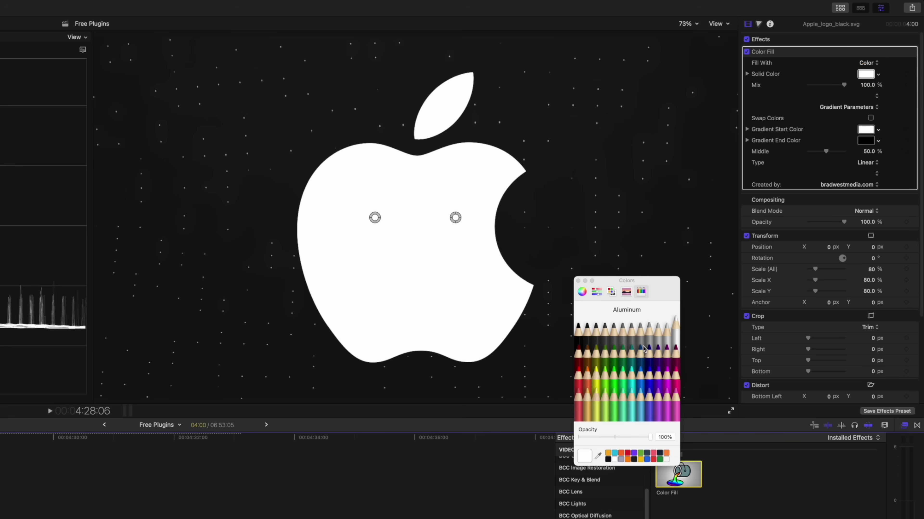
pyautogui.click(621, 393)
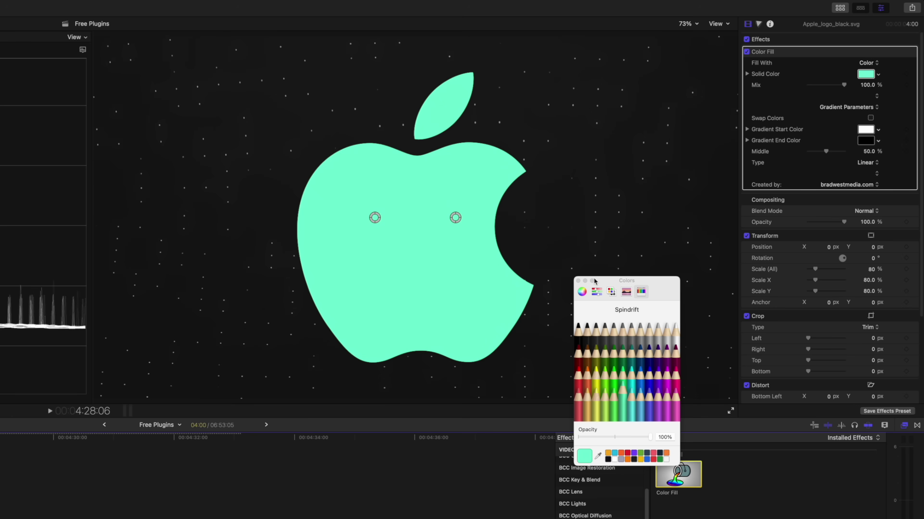
pyautogui.click(578, 281)
# - Switch the logo fill to an orange gradient running vertically from the apple's top to bottom
pyautogui.click(869, 63)
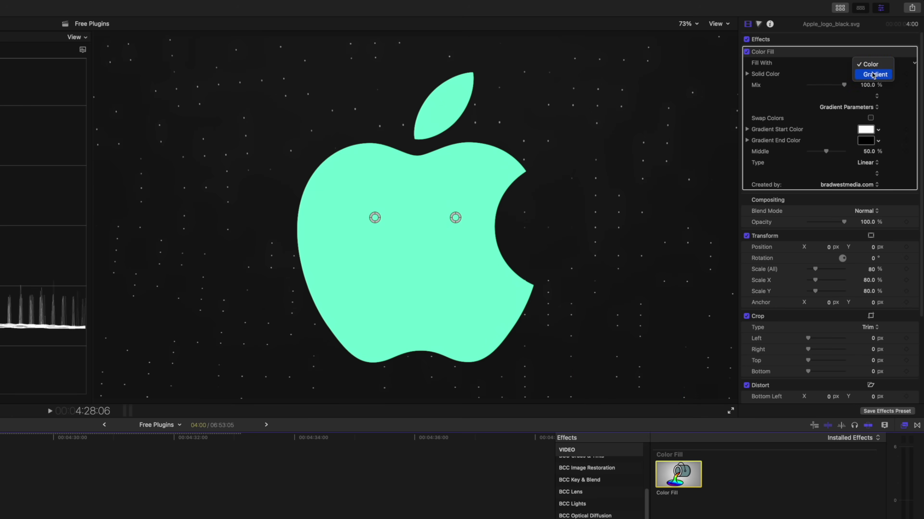
pyautogui.click(866, 118)
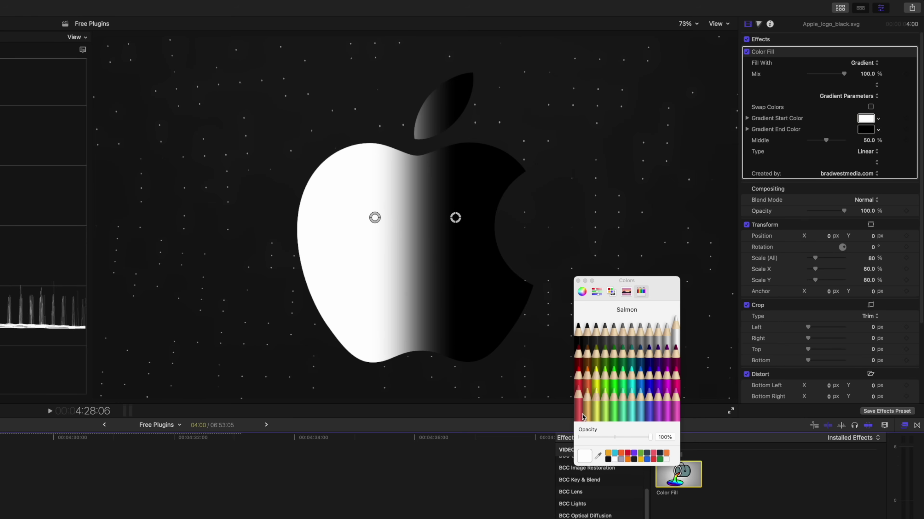
pyautogui.click(608, 454)
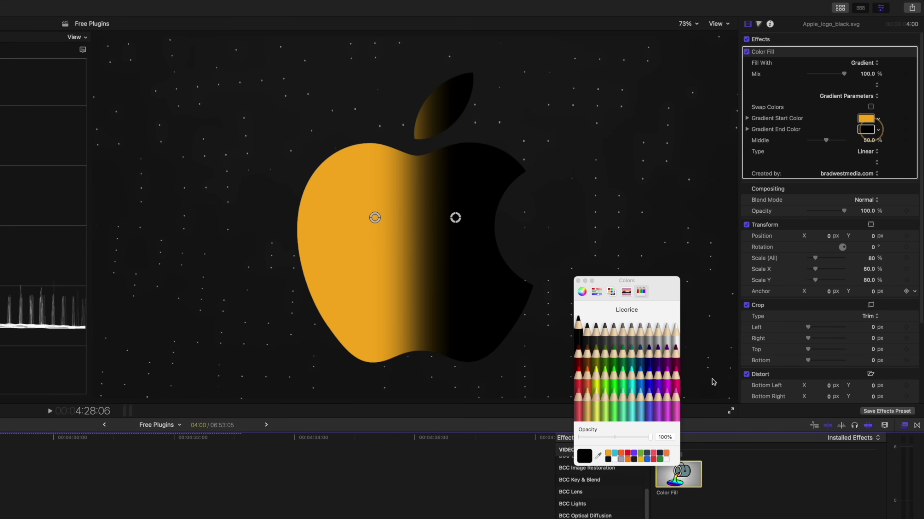
pyautogui.click(667, 453)
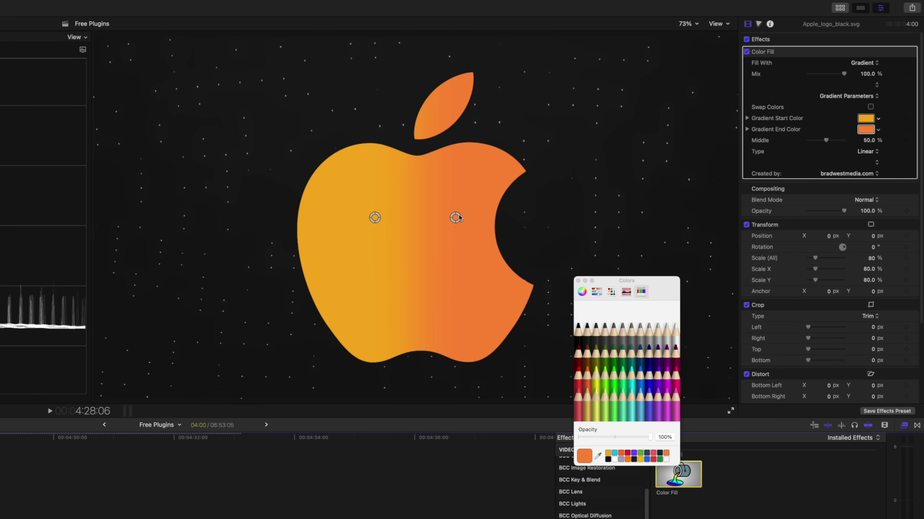
pyautogui.moveTo(459, 217); pyautogui.dragTo(440, 330)
pyautogui.moveTo(378, 217); pyautogui.dragTo(408, 151)
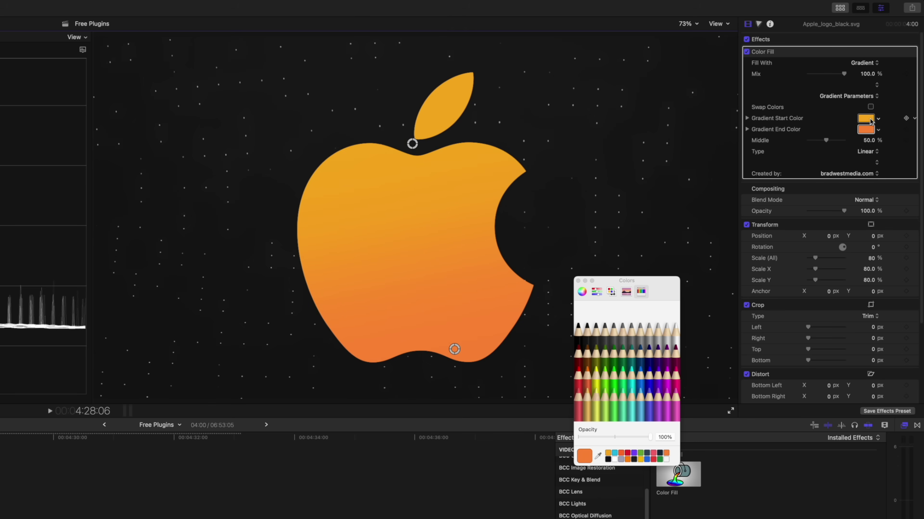
pyautogui.click(871, 107)
pyautogui.click(870, 107)
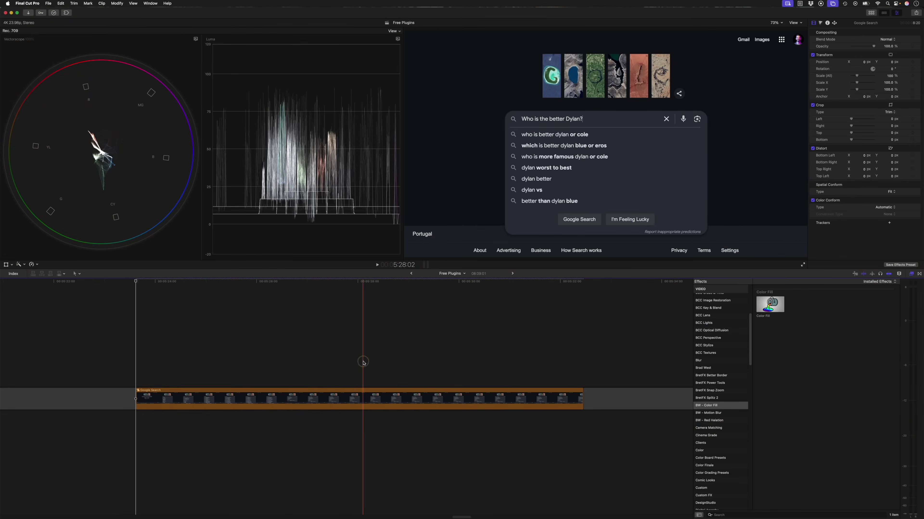
# - Apply Color Fill to the Google Search clip with black sampled from the page
pyautogui.moveTo(354, 371); pyautogui.dragTo(344, 418)
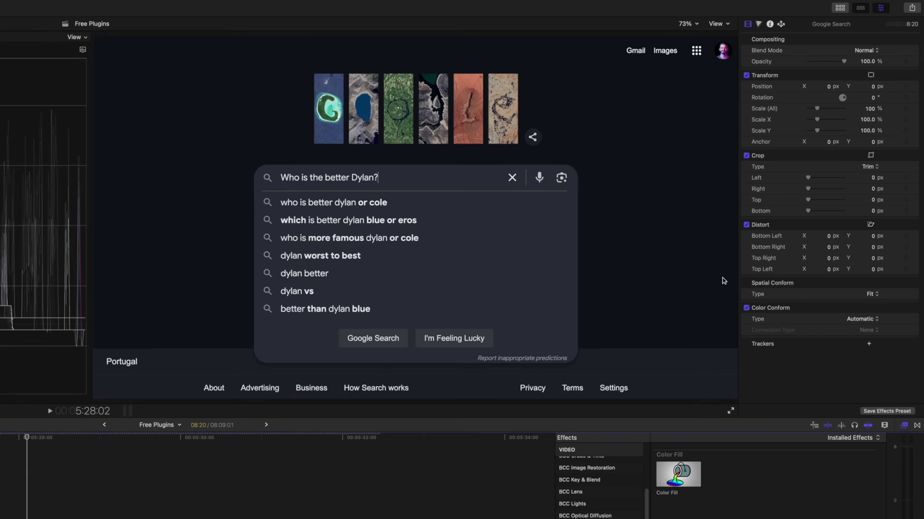
pyautogui.doubleClick(675, 471)
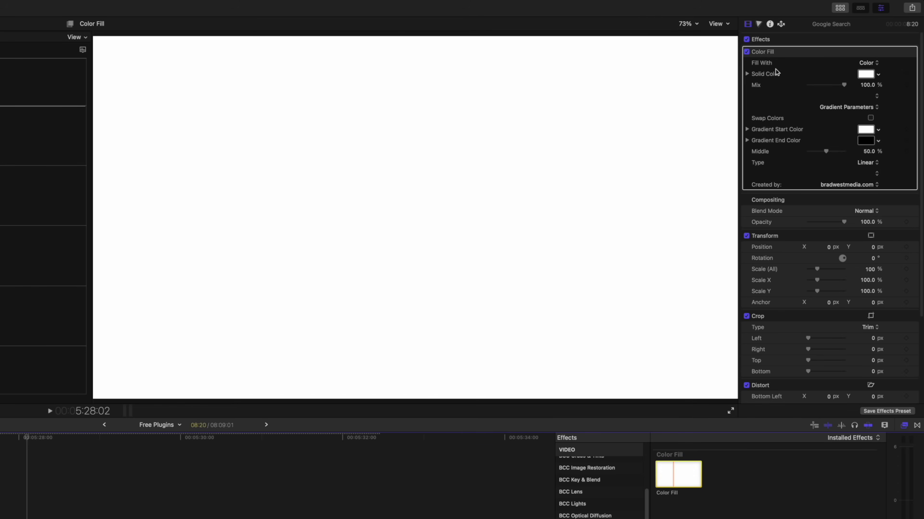
pyautogui.click(746, 51)
pyautogui.click(864, 75)
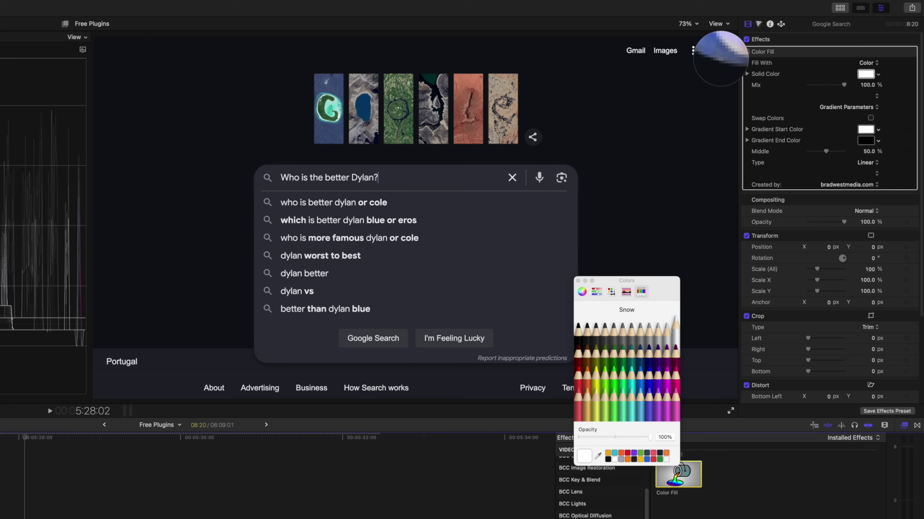
pyautogui.click(707, 76)
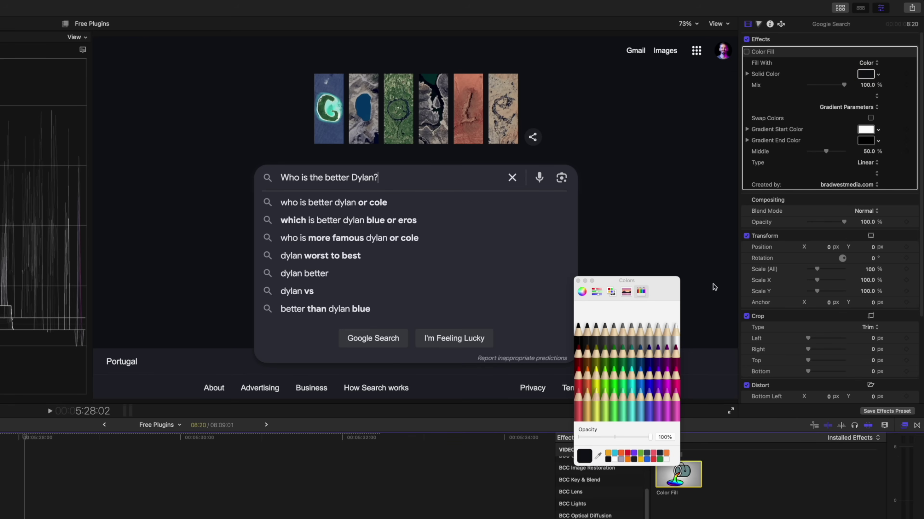
pyautogui.click(578, 281)
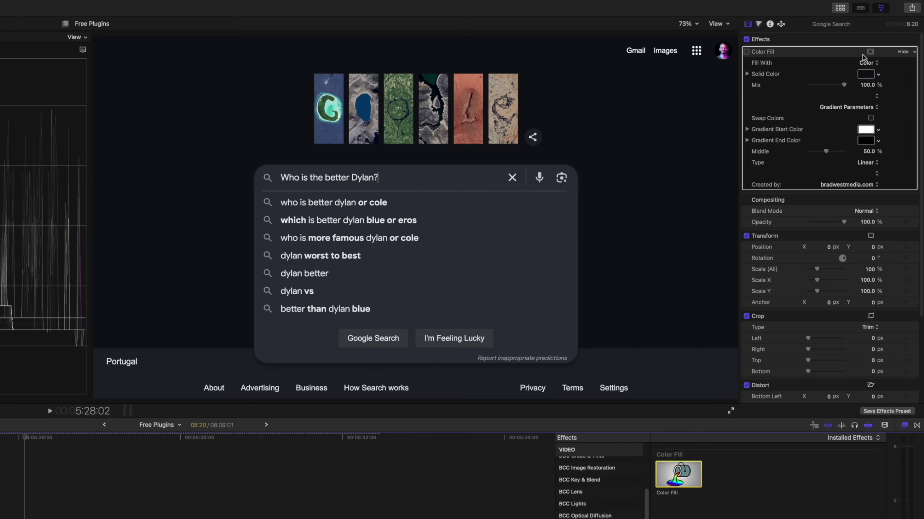
# - Confine the fill with a rectangular, hard-edged shape mask
pyautogui.click(869, 53)
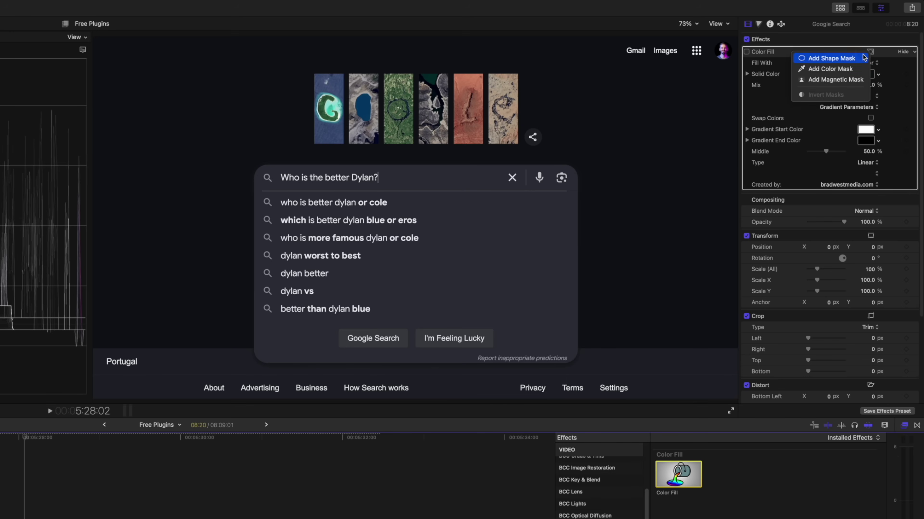
pyautogui.click(862, 55)
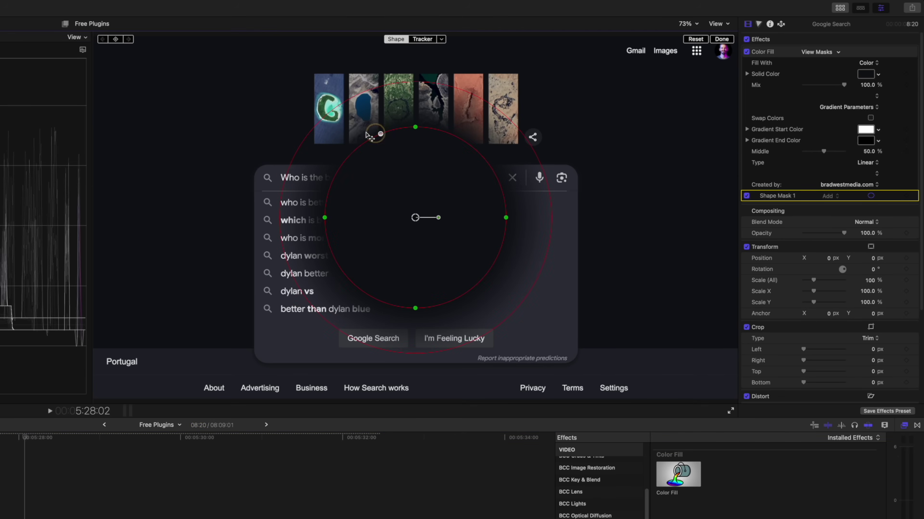
pyautogui.moveTo(380, 134); pyautogui.dragTo(325, 127)
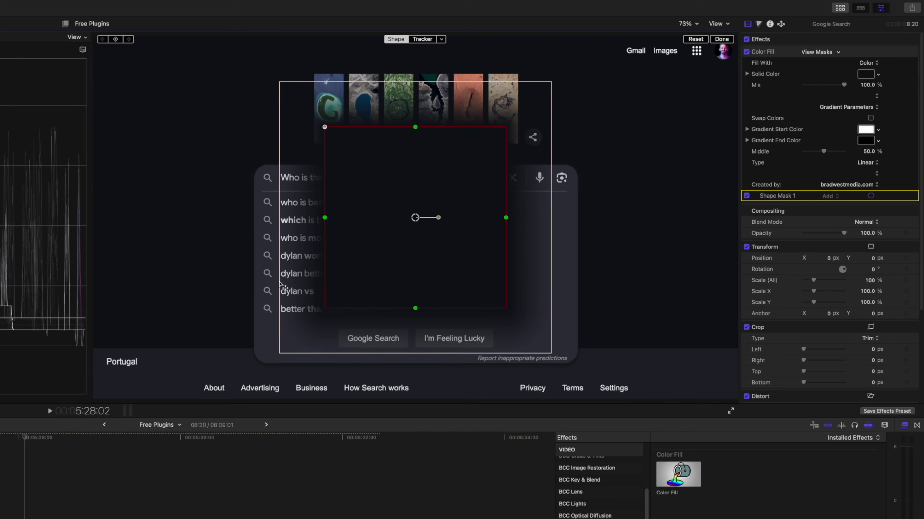
pyautogui.moveTo(280, 284); pyautogui.dragTo(728, 57)
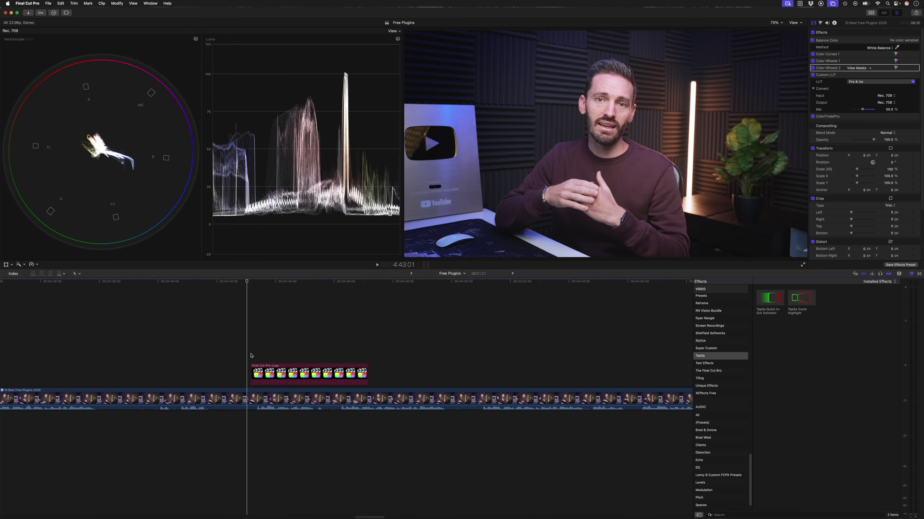
# - Trim the Final-Cut-Pro-Logo clip's end, scale it to 32%, and nest it as Free Plugins Clip 1
pyautogui.click(251, 356)
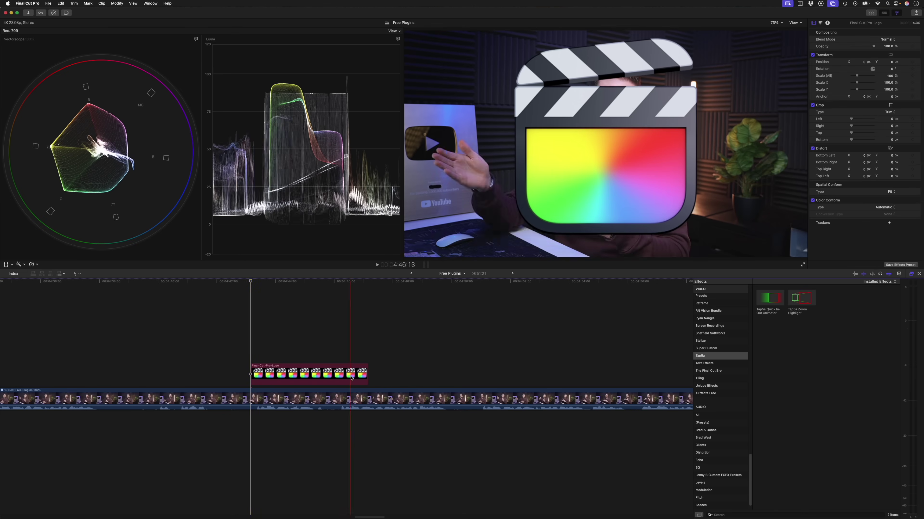
pyautogui.moveTo(367, 372); pyautogui.dragTo(337, 368)
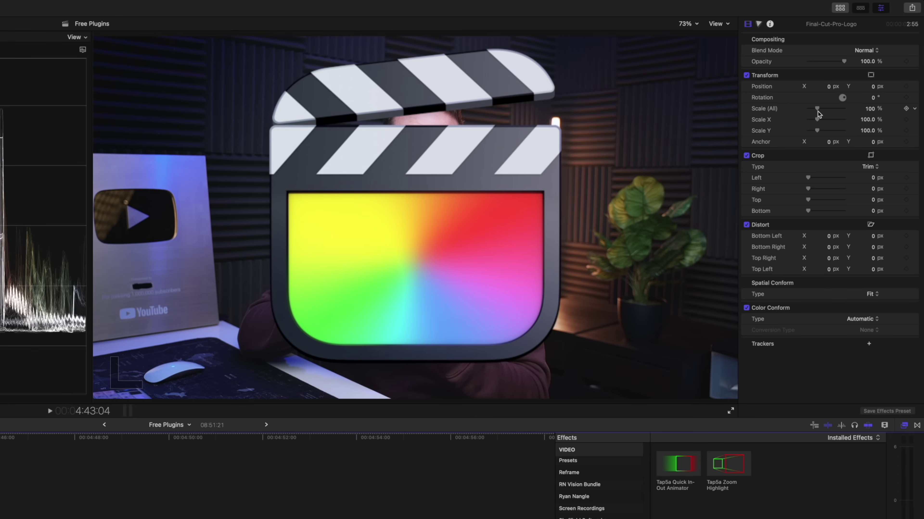
pyautogui.moveTo(818, 111); pyautogui.dragTo(867, 87)
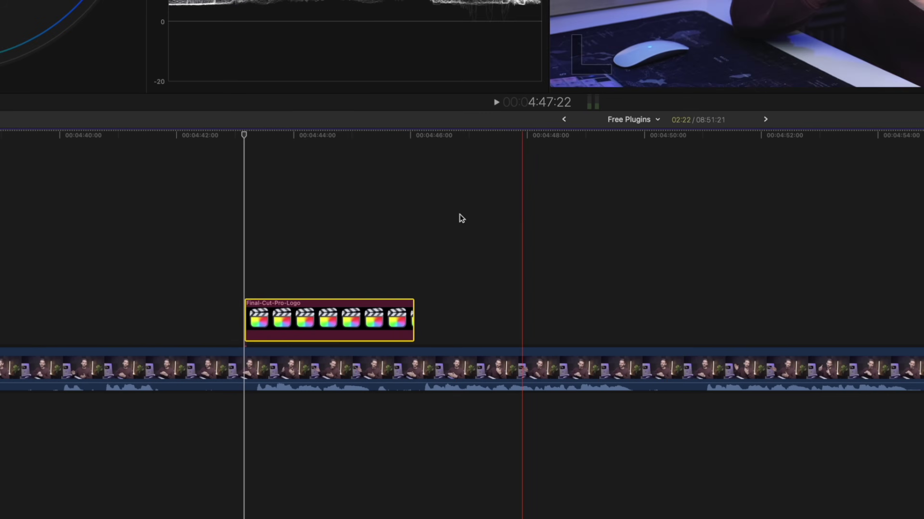
pyautogui.hotkey('alt', 'g')
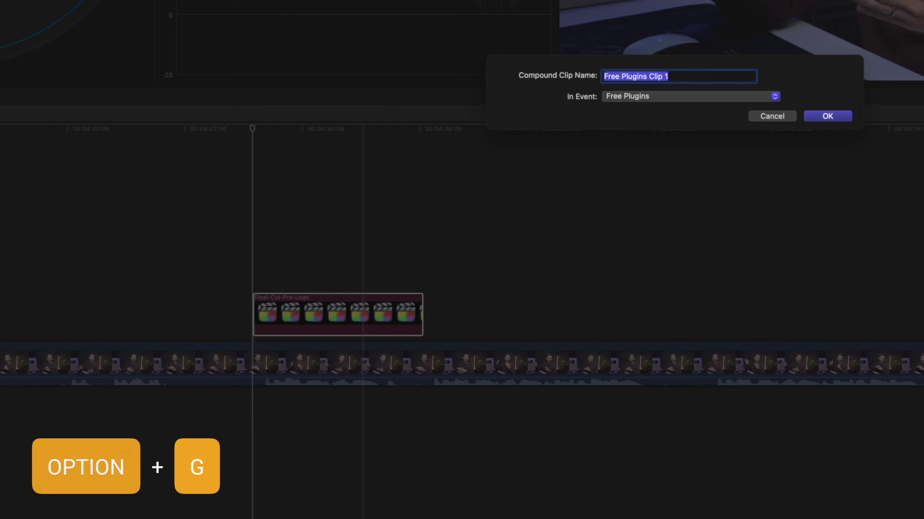
pyautogui.press('Return')
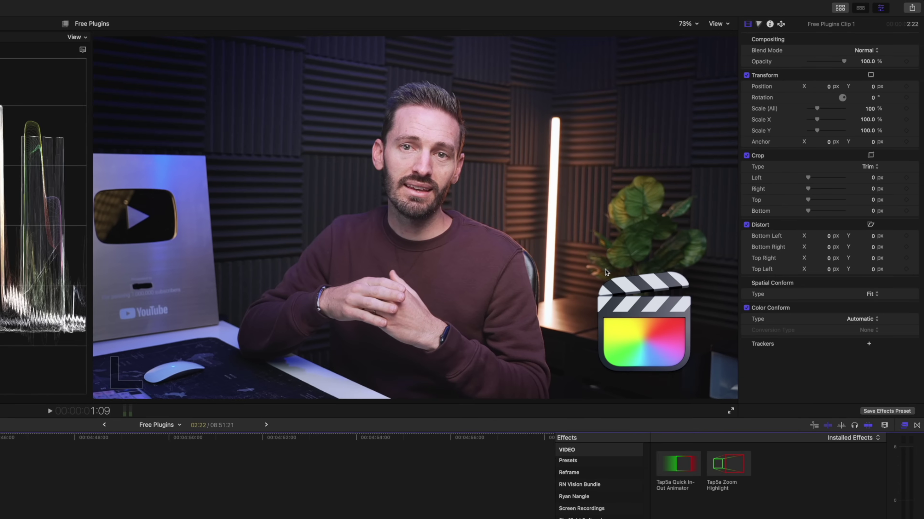
# - Give the logo Quick In-Out Animator with In Animation Blur In and In Time 0.82, then play it
pyautogui.doubleClick(682, 467)
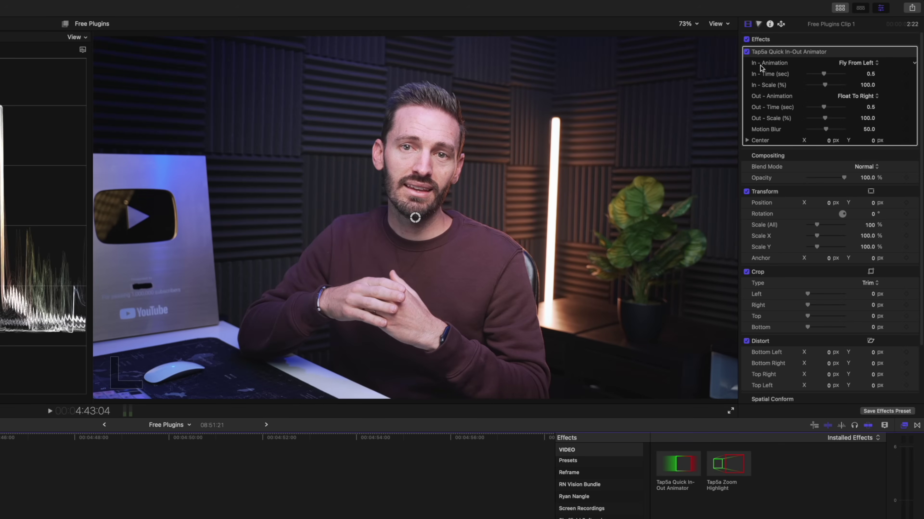
pyautogui.click(860, 64)
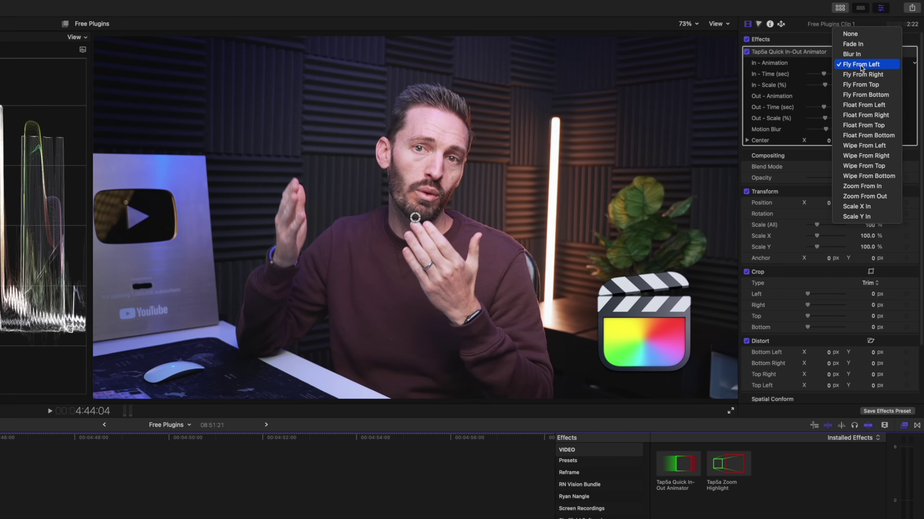
pyautogui.click(865, 95)
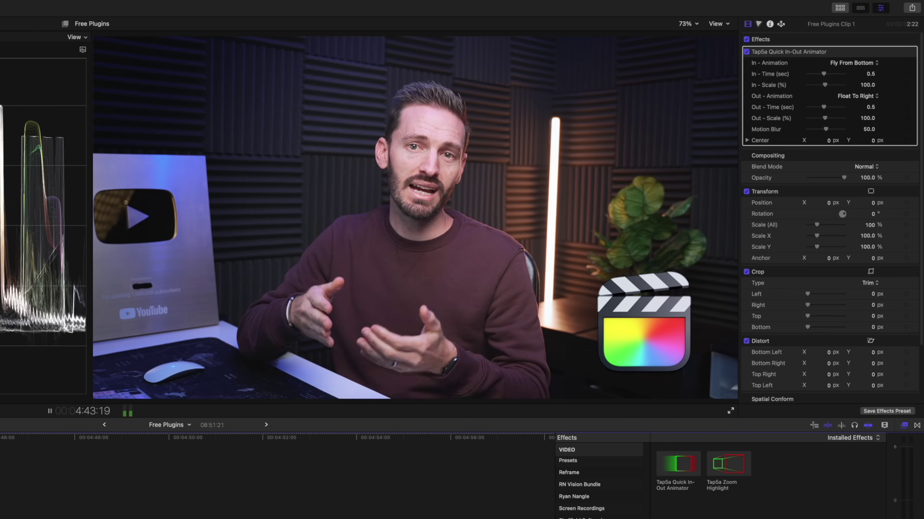
pyautogui.click(849, 67)
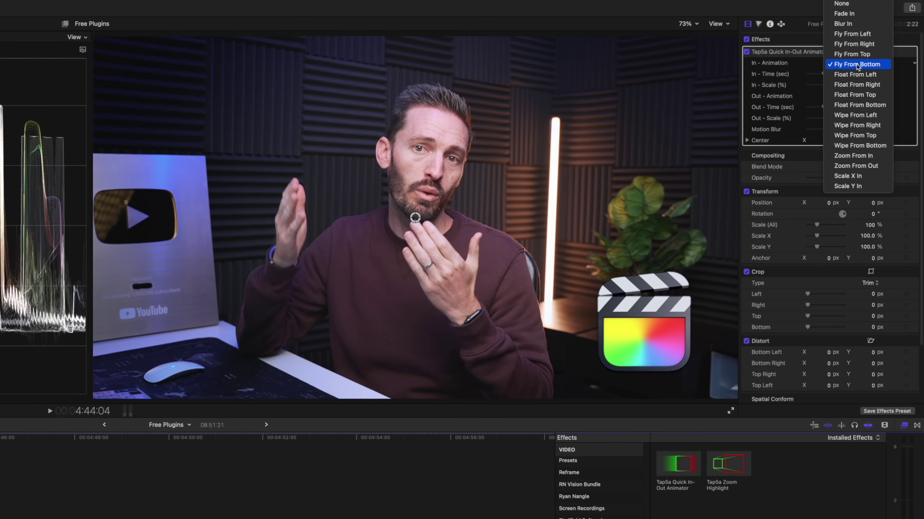
pyautogui.click(855, 115)
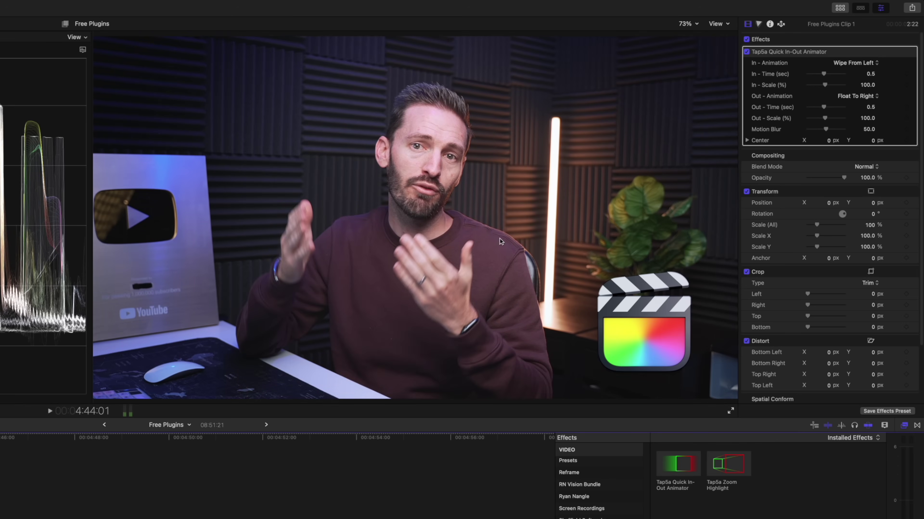
pyautogui.click(869, 64)
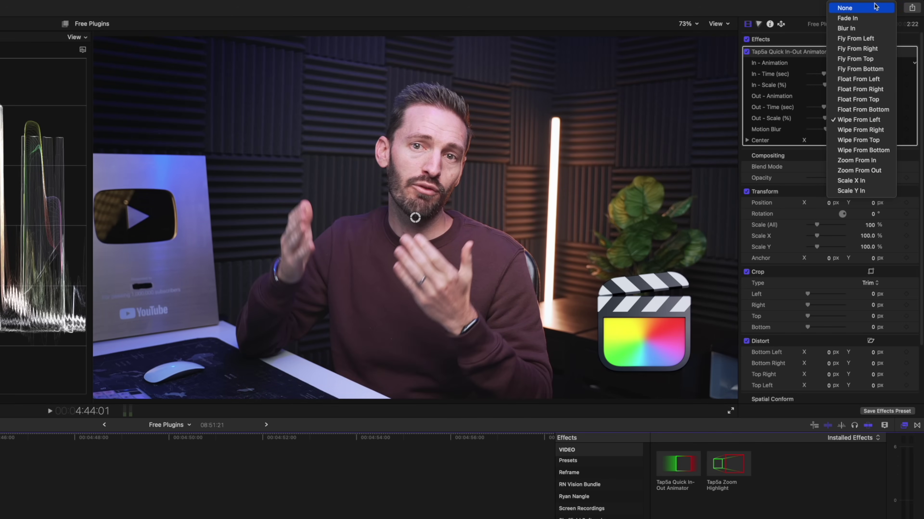
pyautogui.click(871, 28)
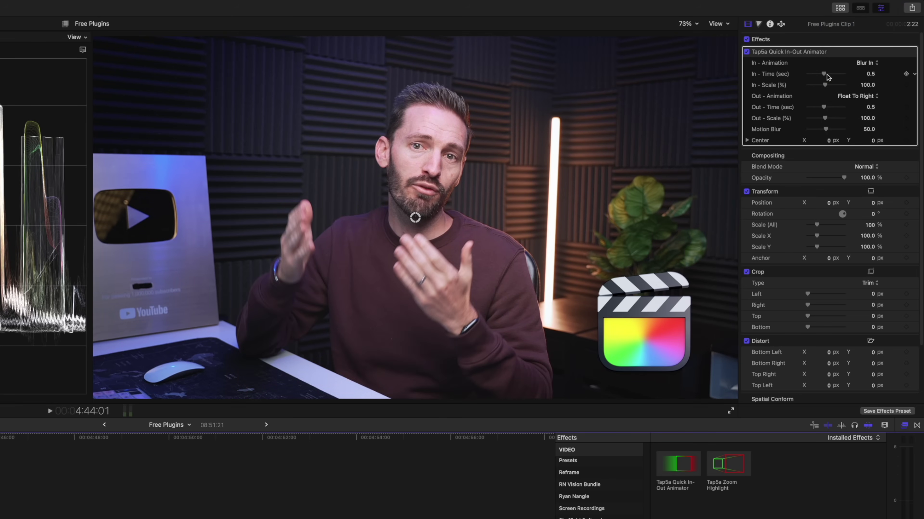
pyautogui.moveTo(824, 74); pyautogui.dragTo(838, 75)
pyautogui.press('space')
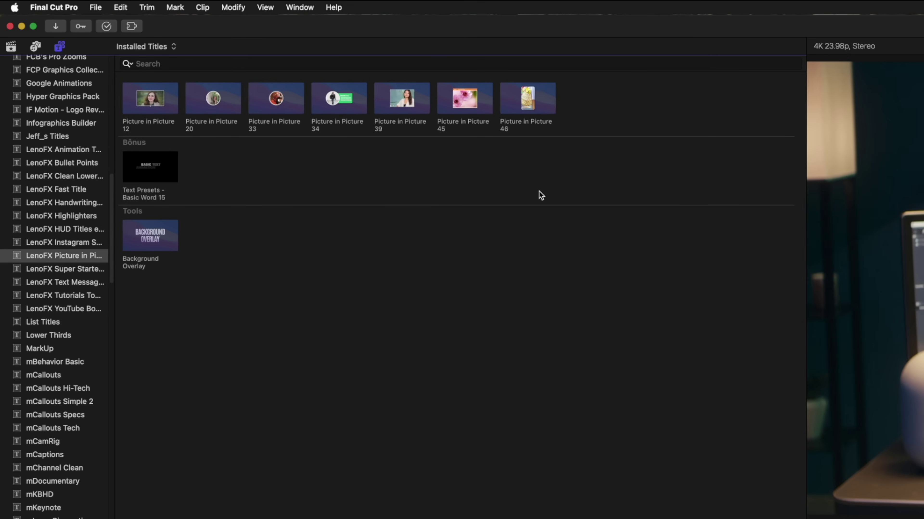
# - Add the Picture in Picture 12 title and apply a LenoFX picture-in-picture effect to the Broadcaster clip
pyautogui.moveTo(159, 103); pyautogui.dragTo(147, 353)
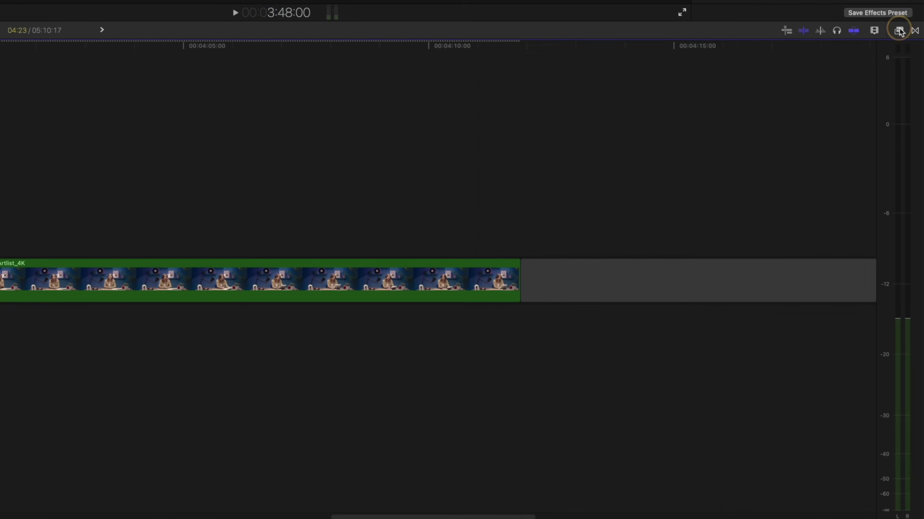
pyautogui.click(911, 274)
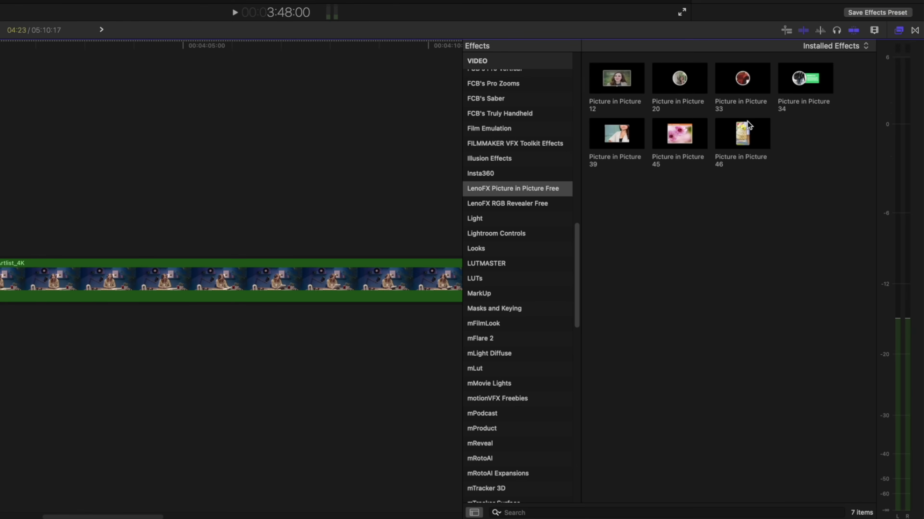
pyautogui.moveTo(747, 123); pyautogui.dragTo(324, 271)
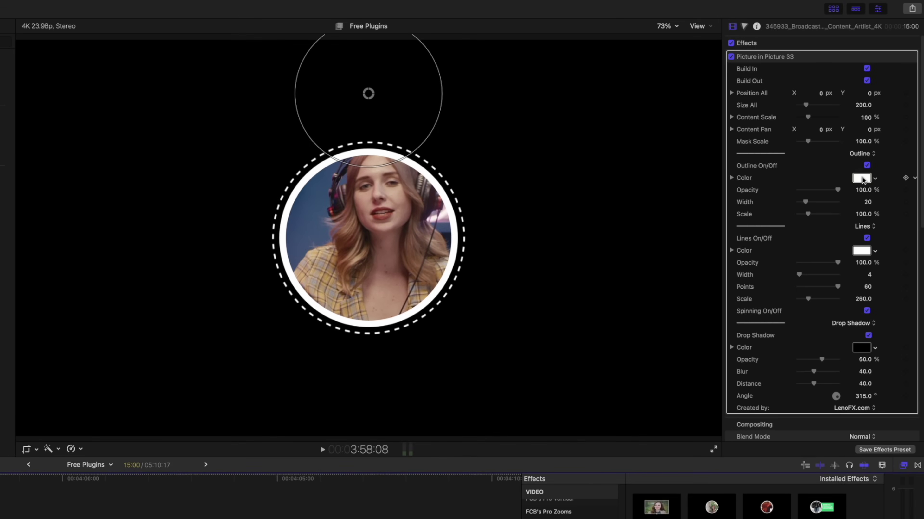
# - Make the dashed ring orange, pan the face, and shrink the circle while moving it right
pyautogui.click(862, 179)
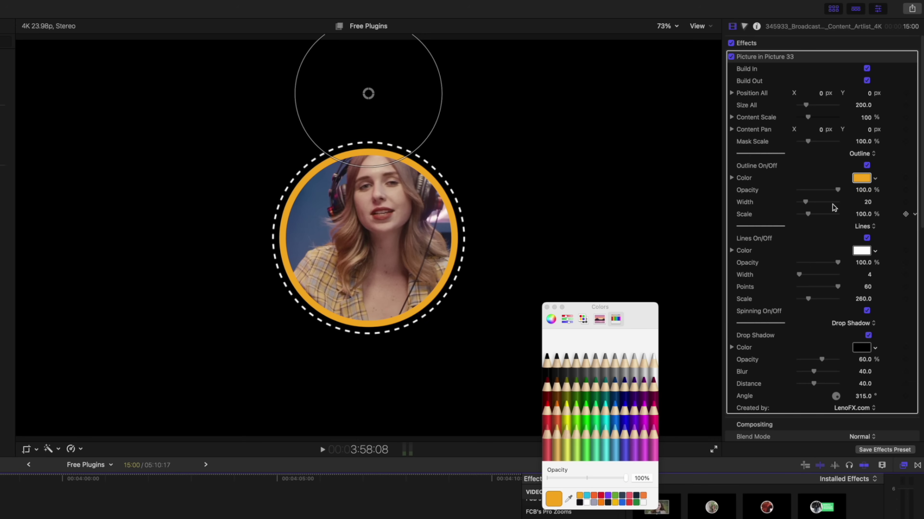
pyautogui.moveTo(865, 245); pyautogui.dragTo(863, 248)
pyautogui.moveTo(822, 129); pyautogui.dragTo(868, 134)
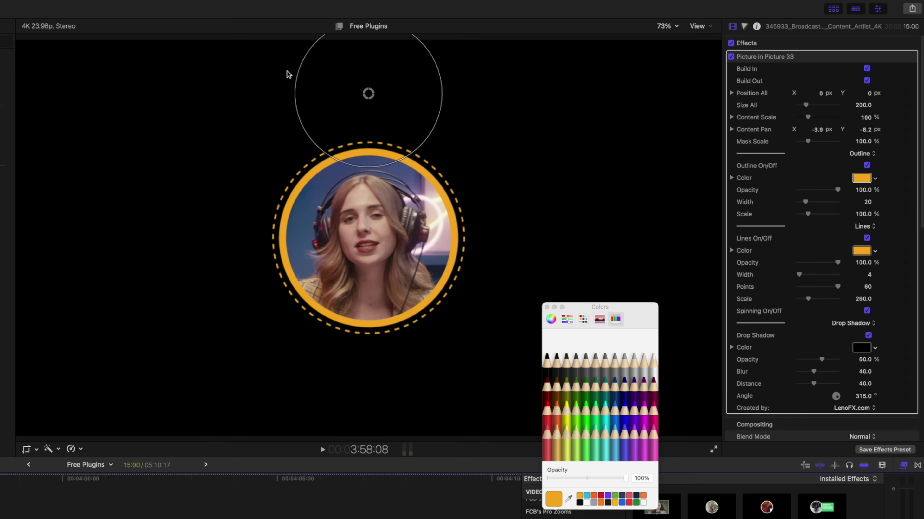
pyautogui.moveTo(368, 94); pyautogui.dragTo(498, 120)
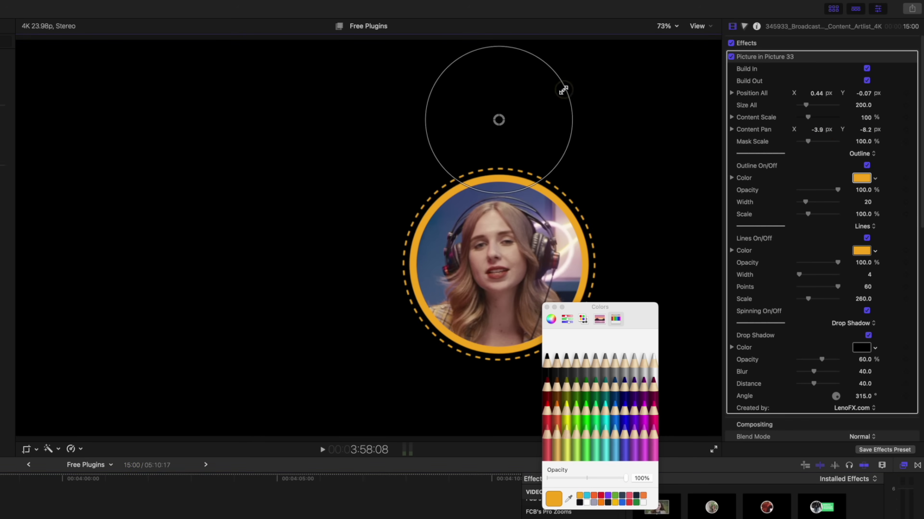
pyautogui.moveTo(563, 90); pyautogui.dragTo(543, 99)
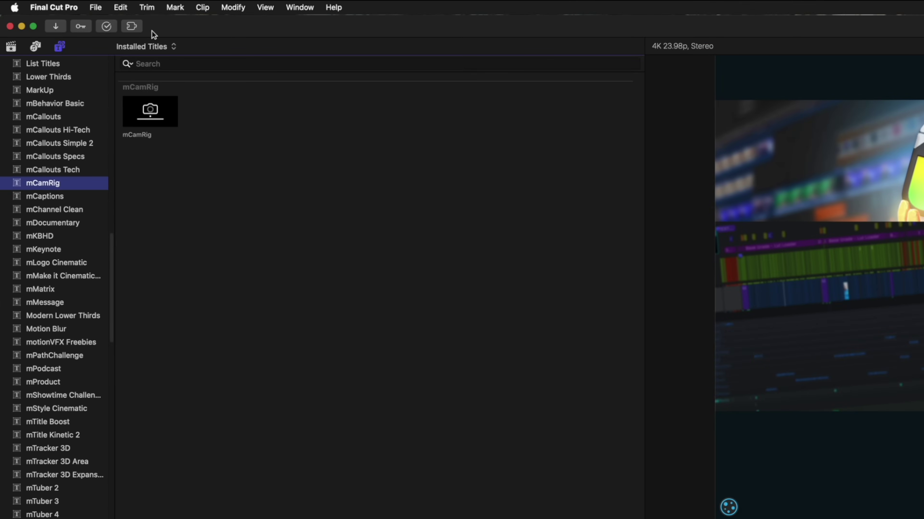
# - Search the mExtension plugin browser for mcamrig, then close it
pyautogui.click(137, 28)
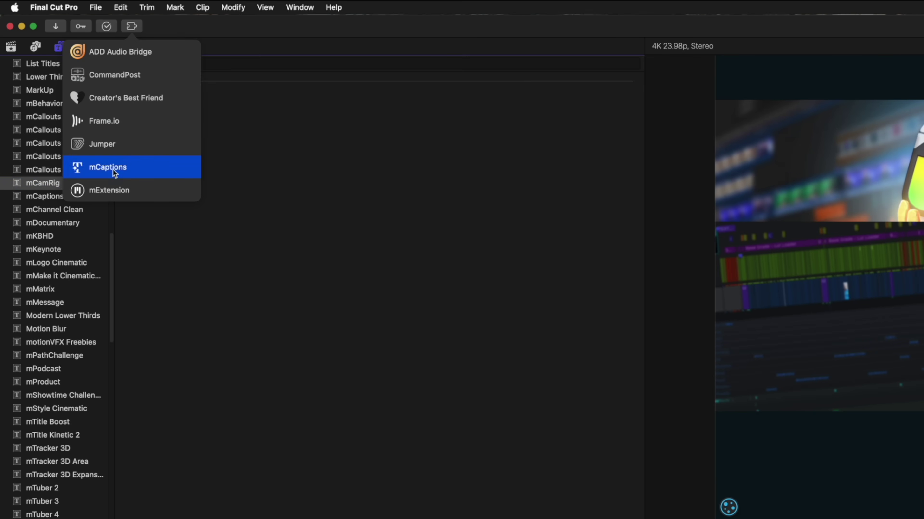
pyautogui.click(113, 191)
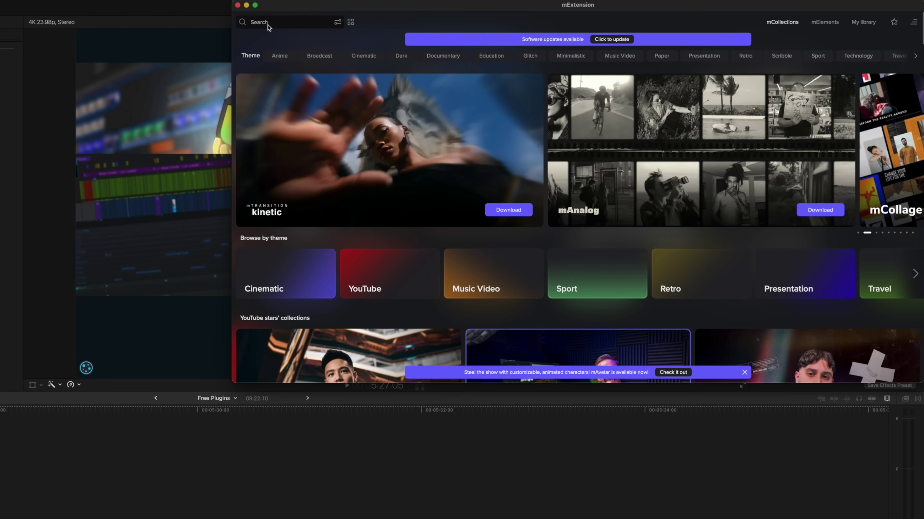
pyautogui.write('mcamrig')
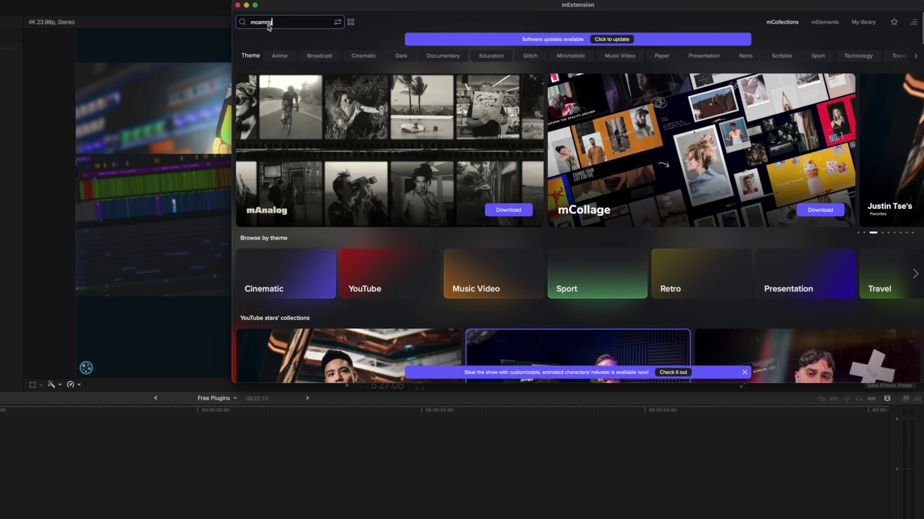
pyautogui.press('Return')
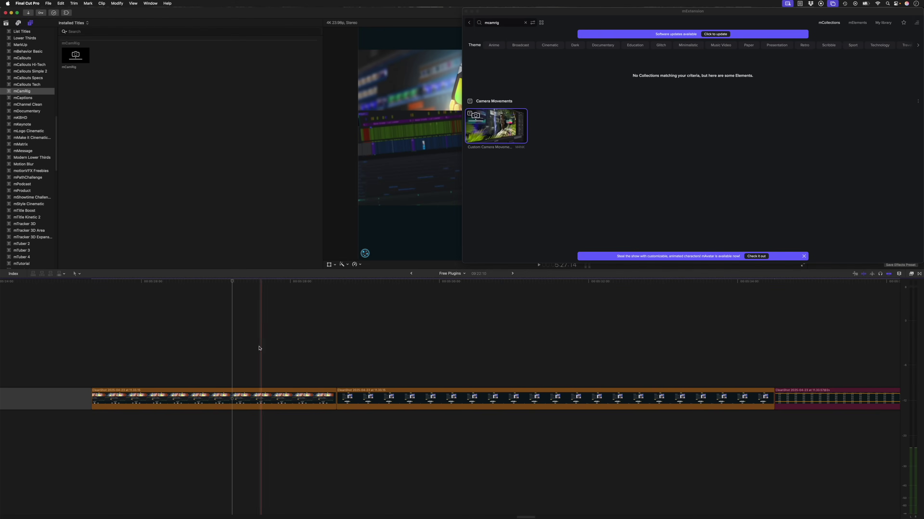
pyautogui.click(482, 102)
pyautogui.click(466, 12)
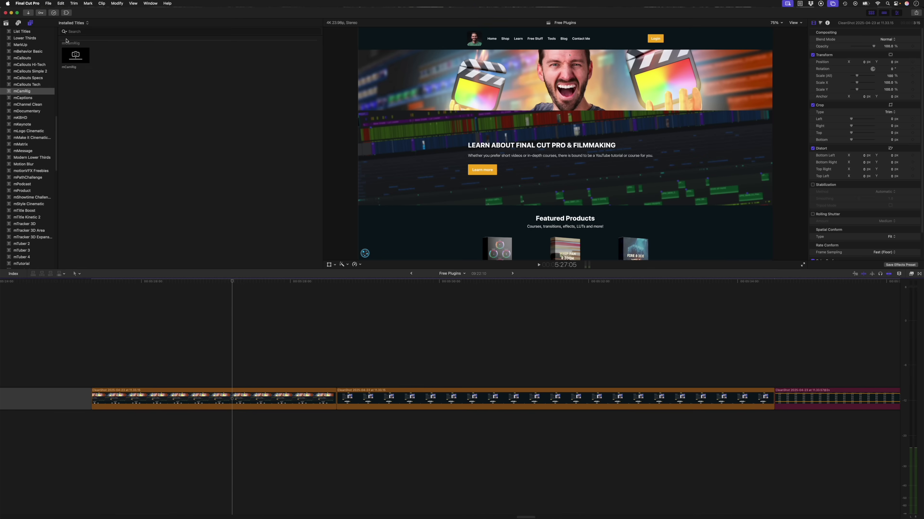
# - Place the mCamRig title above the screen recording, preview it, and trim its end to 2:14
pyautogui.moveTo(75, 54); pyautogui.dragTo(122, 383)
pyautogui.click(99, 370)
pyautogui.press('space')
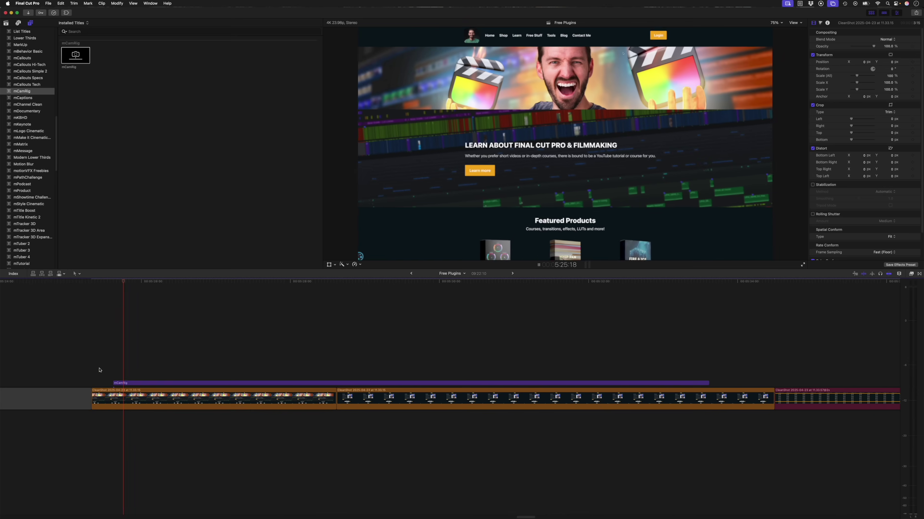
pyautogui.click(211, 383)
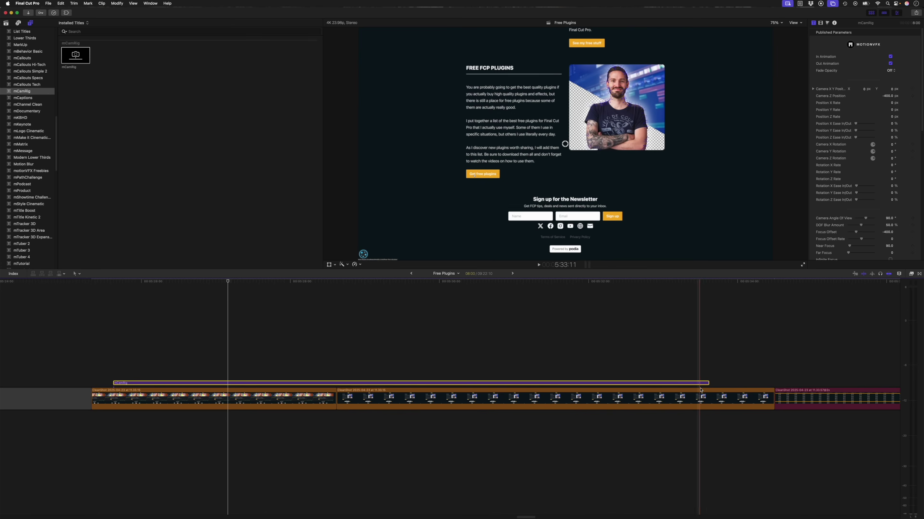
pyautogui.moveTo(706, 383); pyautogui.dragTo(304, 382)
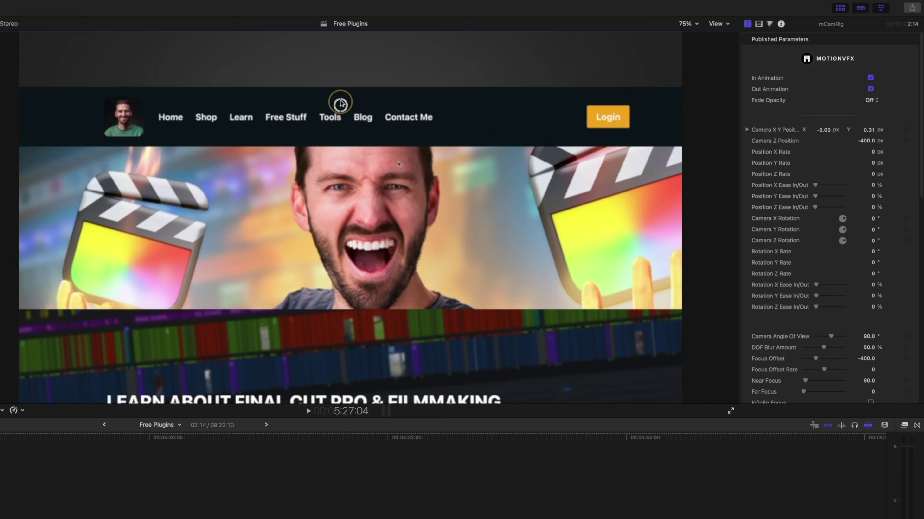
# - Swing the mCamRig camera to -15° Y rotation and shift the framing up and left
pyautogui.moveTo(399, 165); pyautogui.dragTo(407, 142)
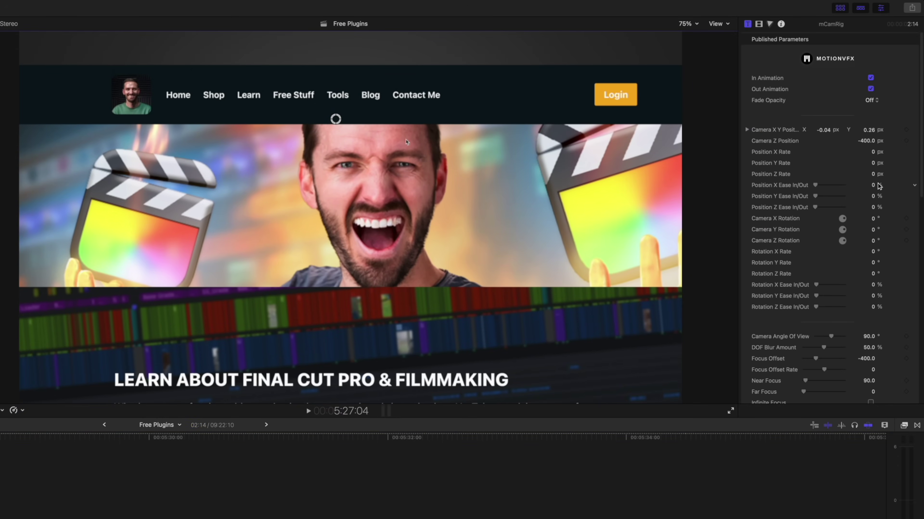
pyautogui.moveTo(872, 230); pyautogui.dragTo(863, 229)
pyautogui.moveTo(335, 119); pyautogui.dragTo(317, 103)
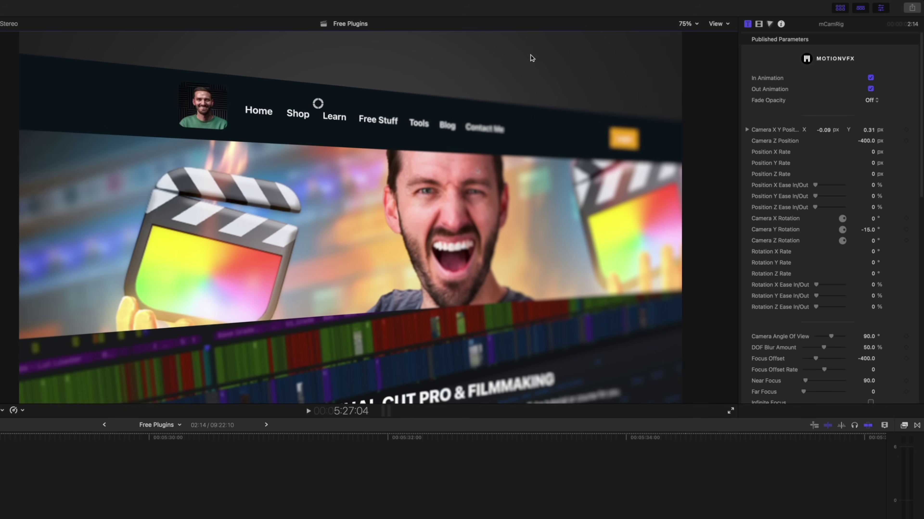
# - Set Background Color 1 to the dark header colour sampled from the video frame
pyautogui.scroll(-15, 784, 206)
pyautogui.click(867, 338)
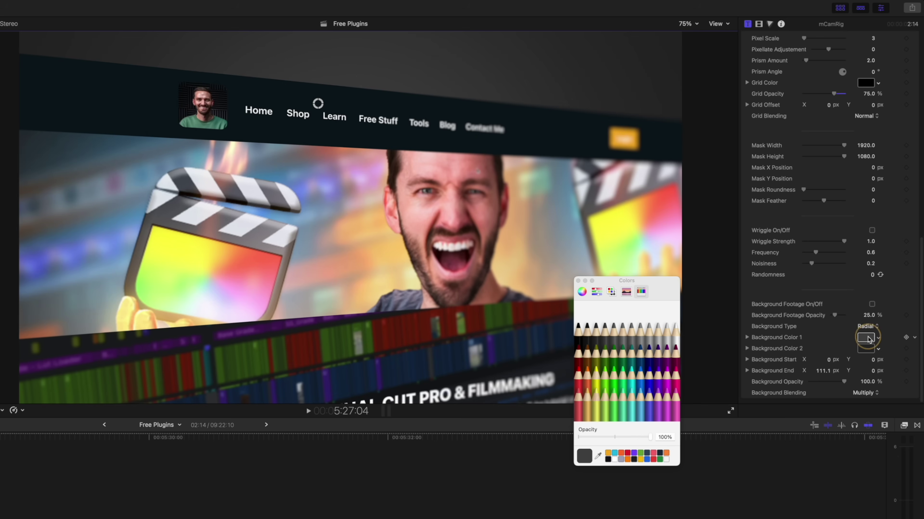
pyautogui.click(598, 459)
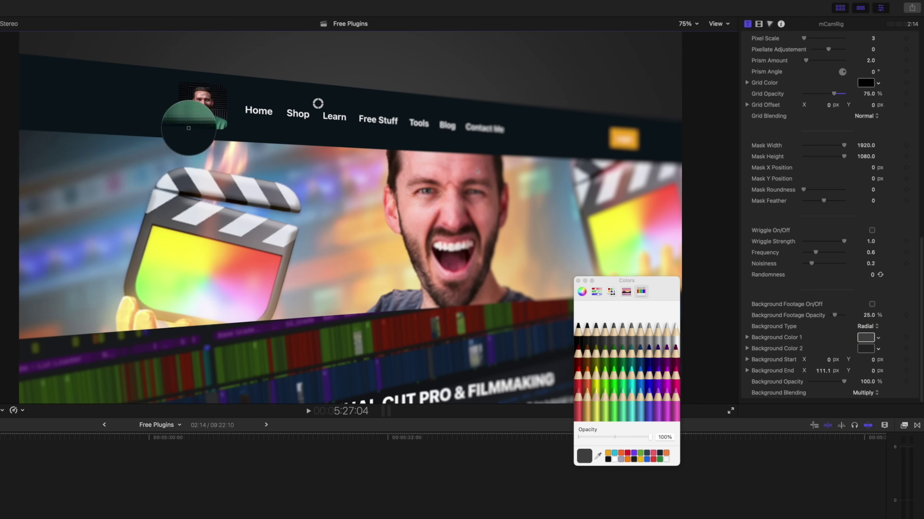
pyautogui.click(140, 71)
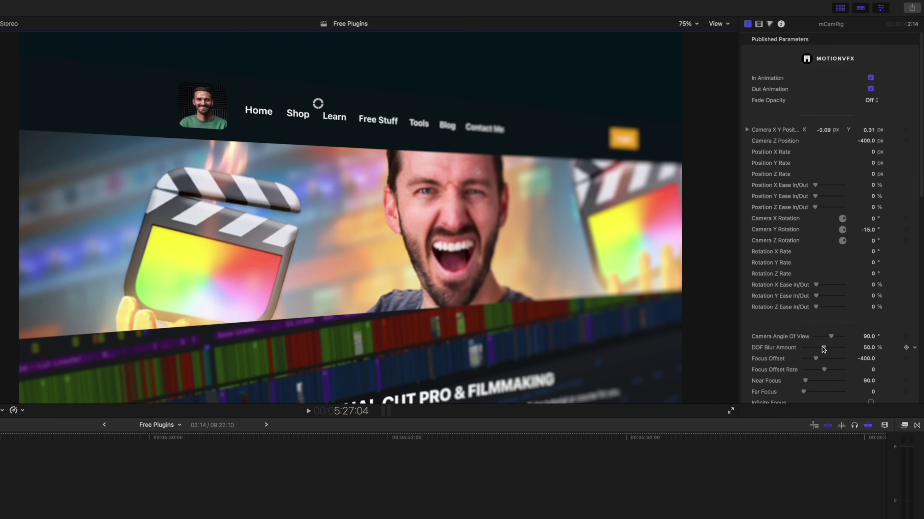
# - Keep the 50% depth-of-field blur, widen Camera Angle Of View to 103°, and nudge the framing up
pyautogui.moveTo(823, 350); pyautogui.dragTo(789, 345)
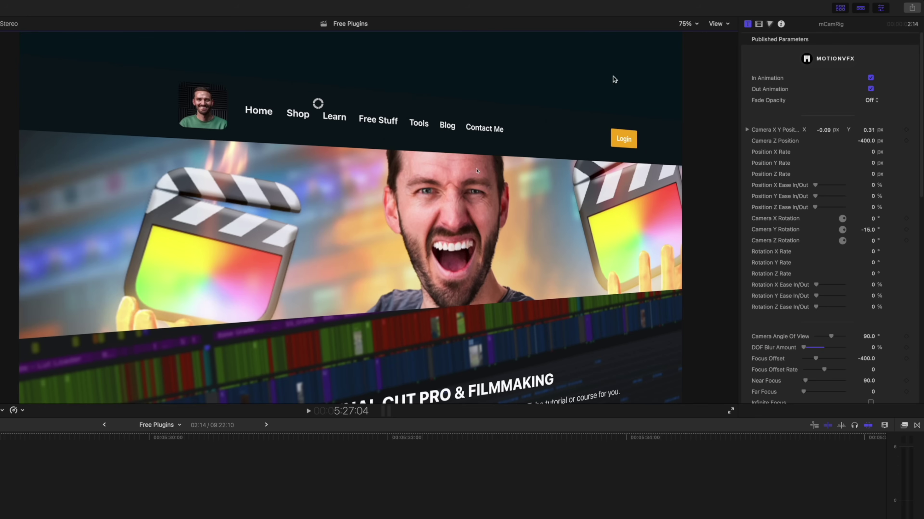
pyautogui.press('super+z')
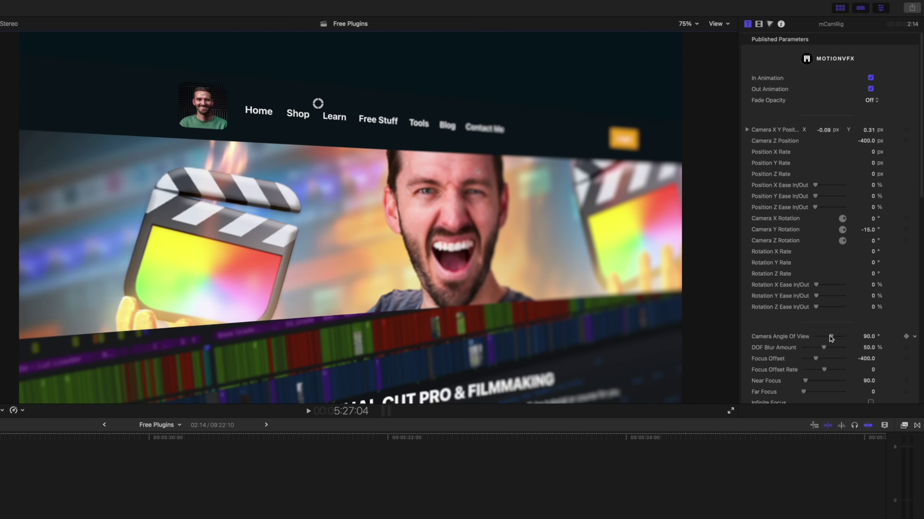
pyautogui.moveTo(831, 338); pyautogui.dragTo(834, 338)
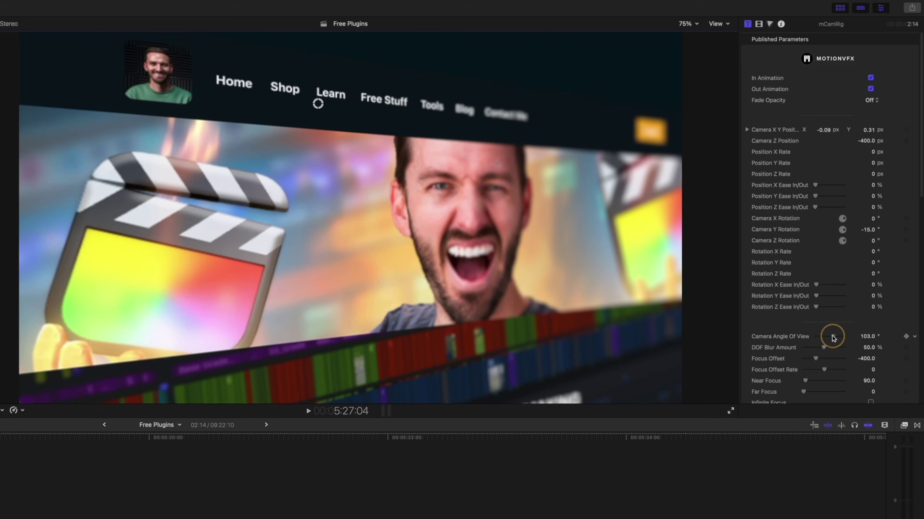
pyautogui.moveTo(317, 103)
pyautogui.mouseDown()
pyautogui.moveTo(314, 79)
pyautogui.moveTo(315, 90)
pyautogui.mouseUp()
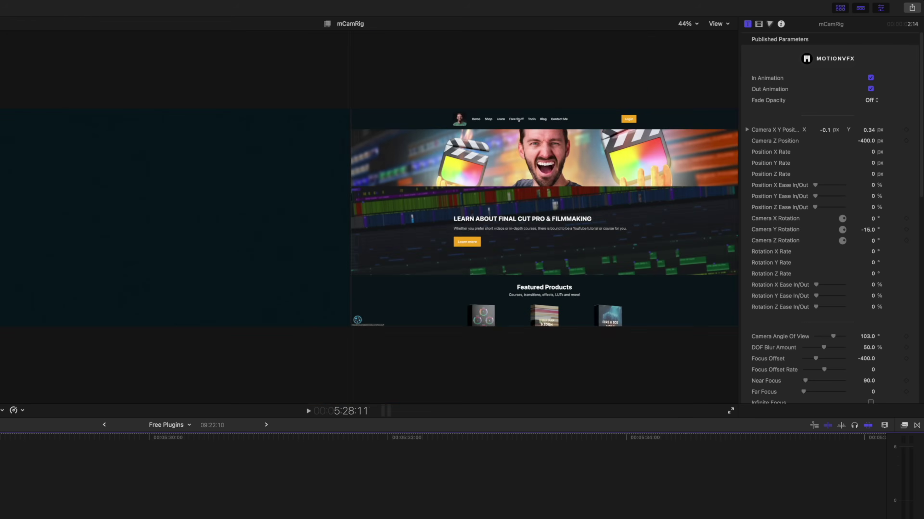
# - Turn off Out Animation and add a sideways Position X drift with 100% Ease In/Out
pyautogui.click(870, 88)
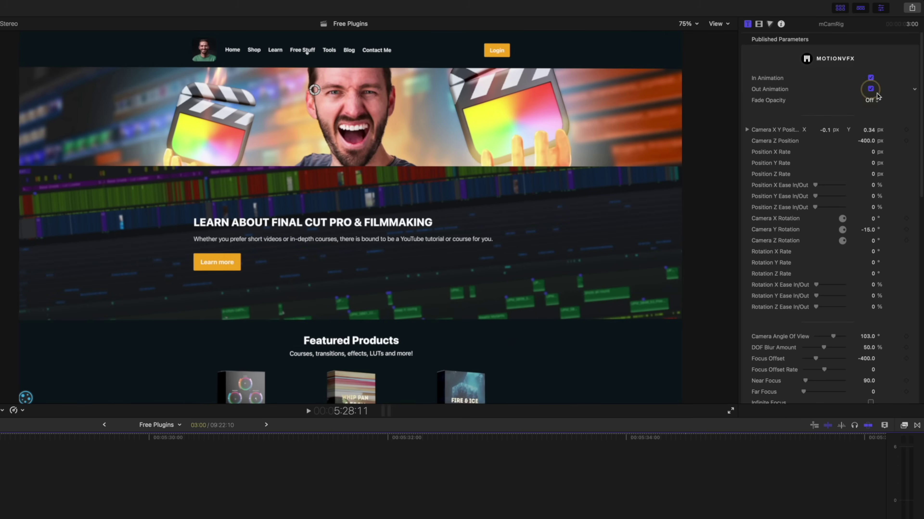
pyautogui.hotkey('shift', '/')
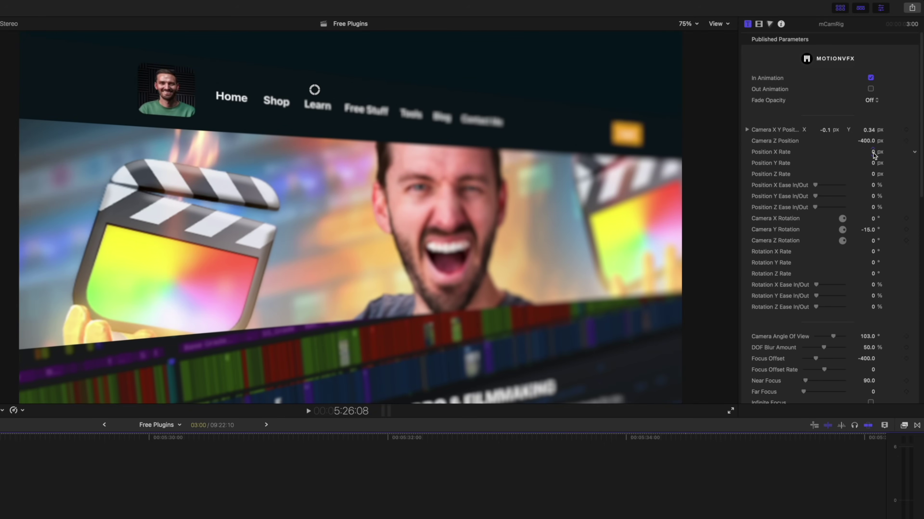
pyautogui.moveTo(874, 157); pyautogui.dragTo(868, 154)
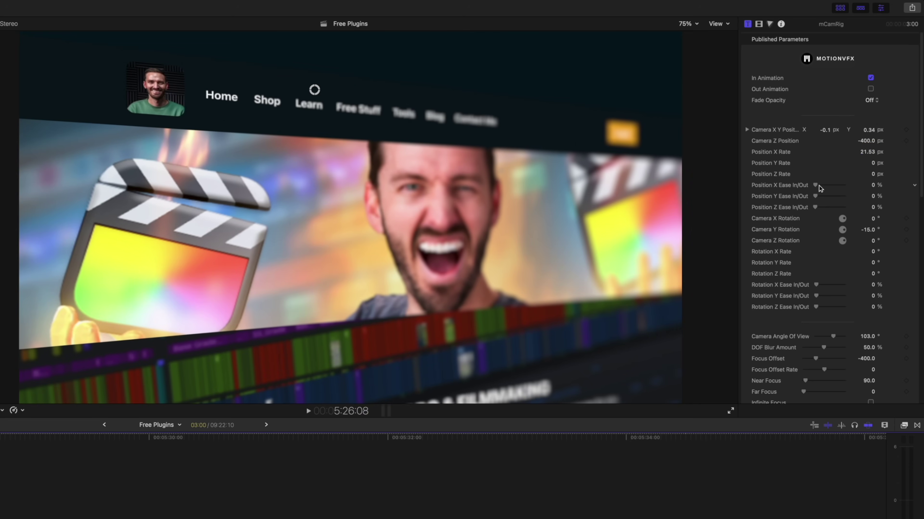
pyautogui.moveTo(818, 185); pyautogui.dragTo(876, 186)
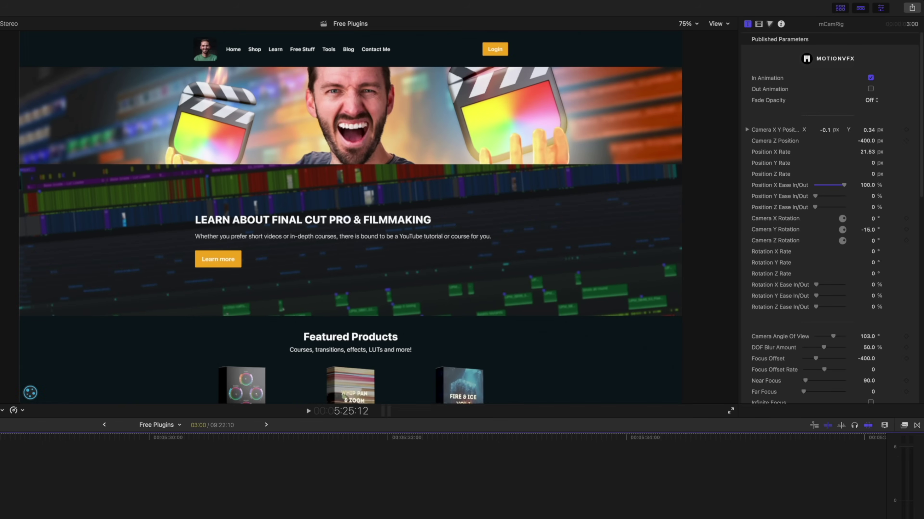
# - Preview the camera move, set Position X Rate to 5.0, and replay the slower drift
pyautogui.press('space')
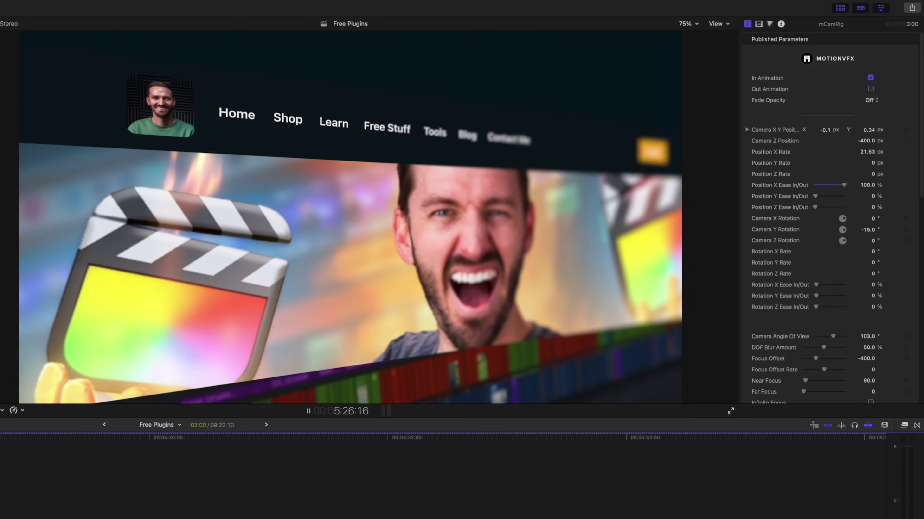
pyautogui.press('space')
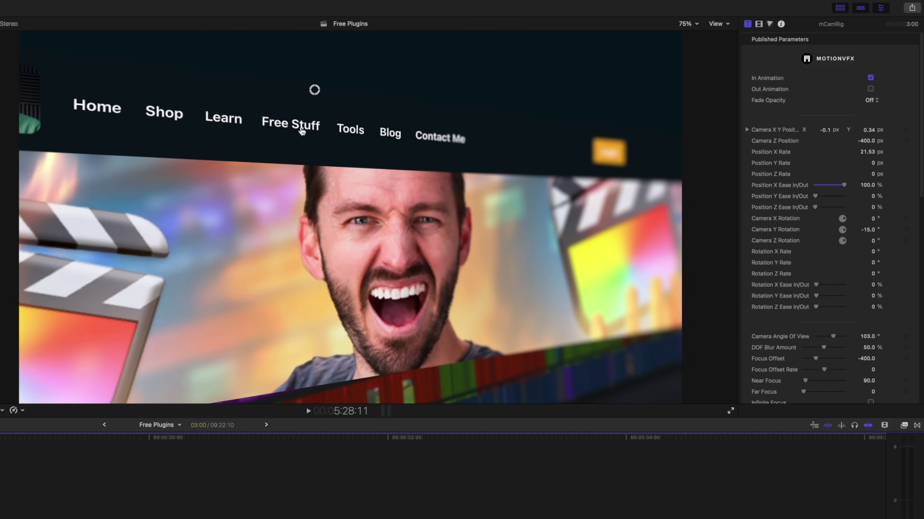
pyautogui.write('5')
pyautogui.press('Return')
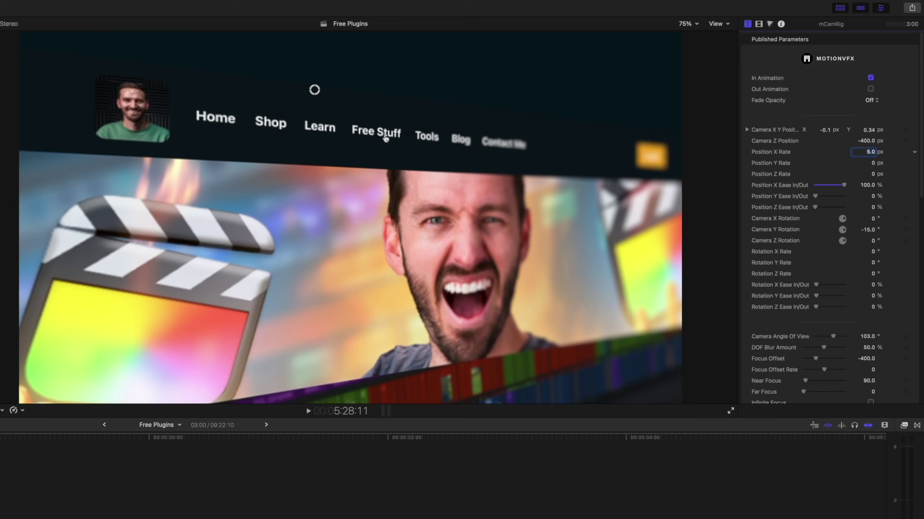
pyautogui.press('space')
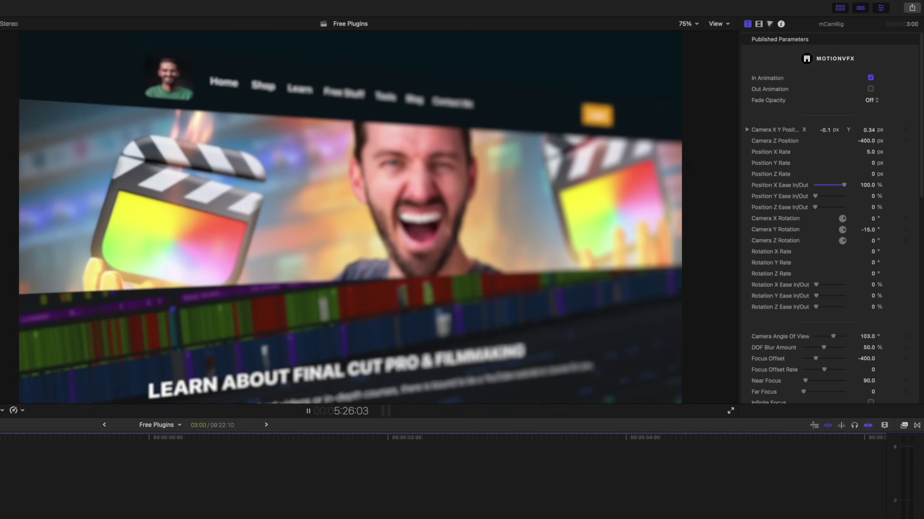